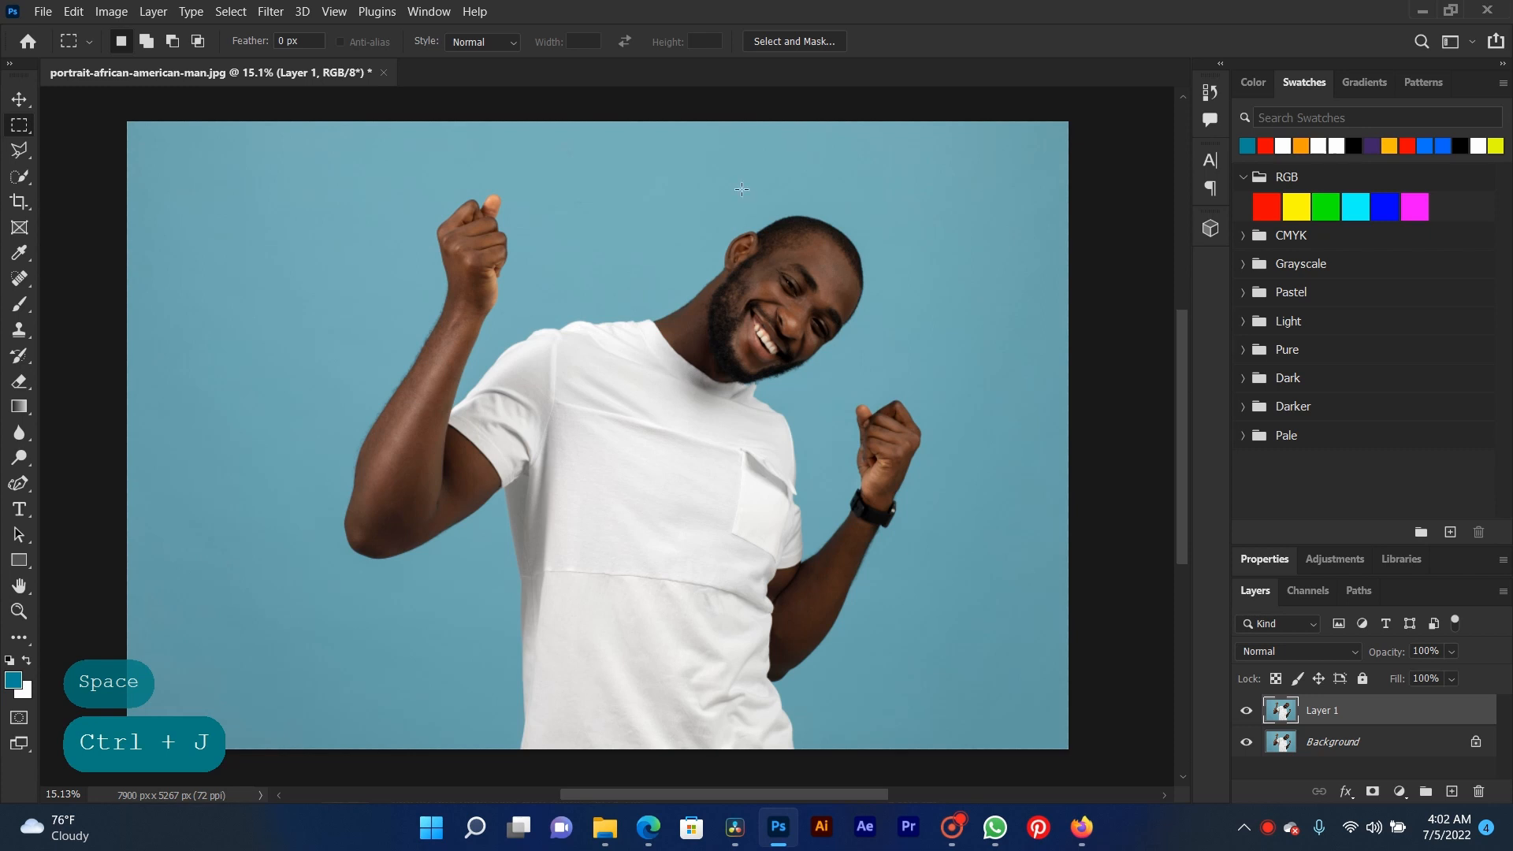
- Select a narrow full-height vertical strip through the man's face and copy it to a new layer
drag(739, 121, 849, 768)
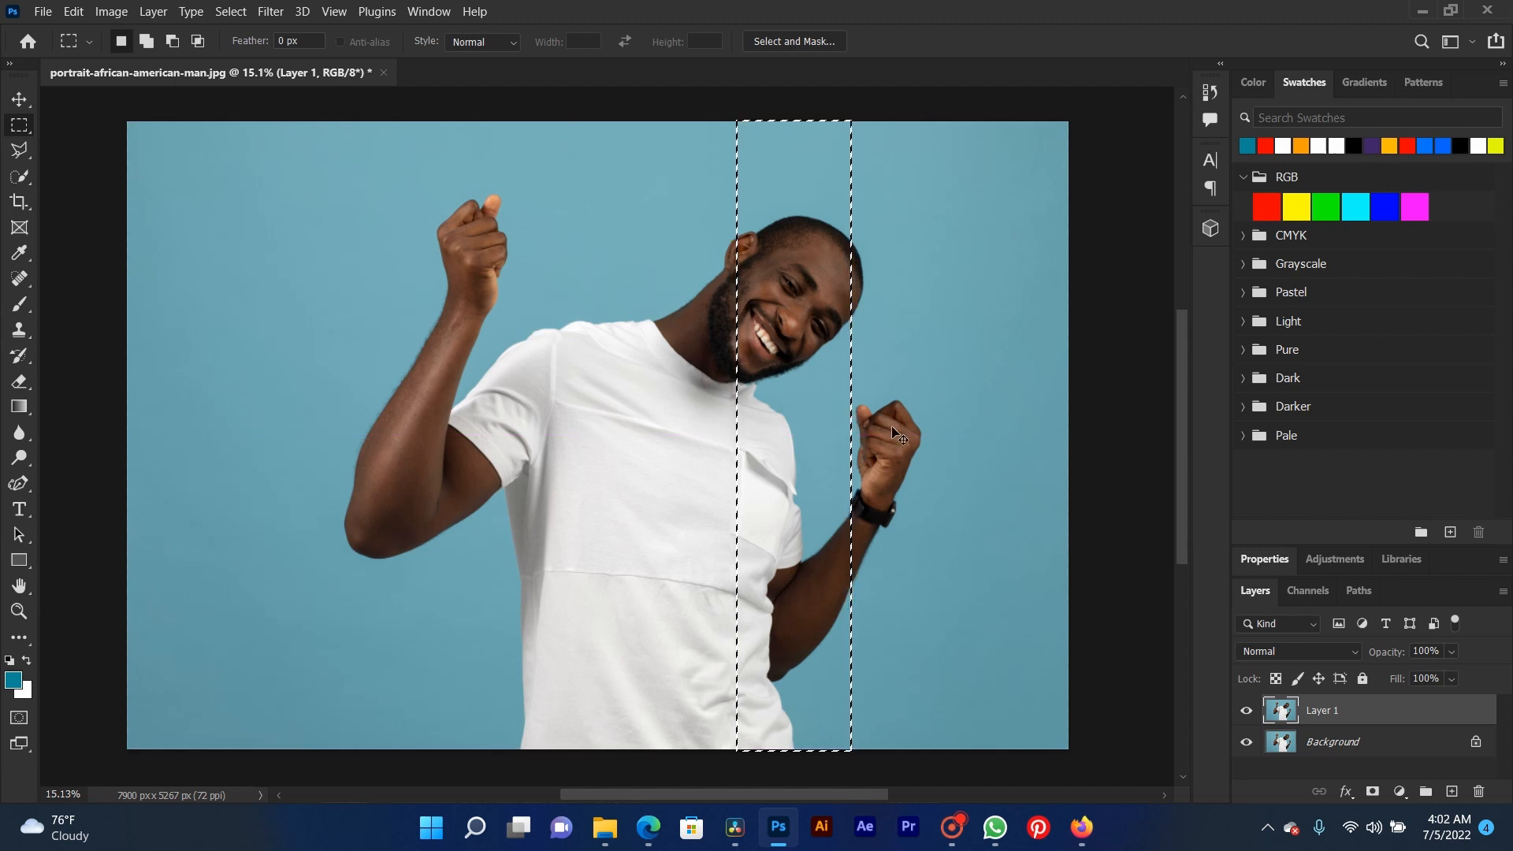
key(ctrl+d)
drag(762, 120, 780, 769)
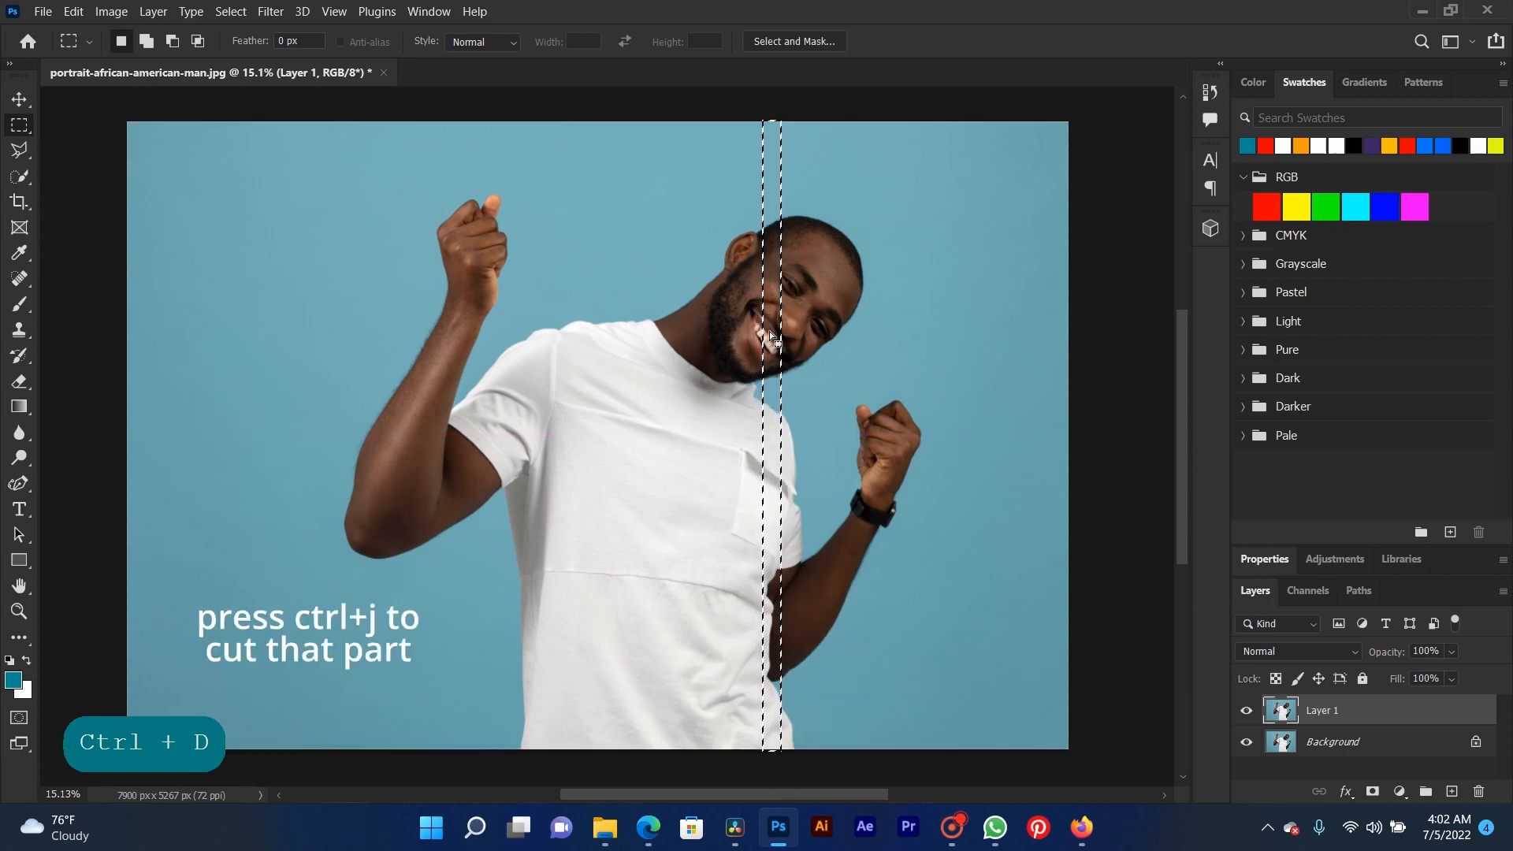
key(ctrl+j)
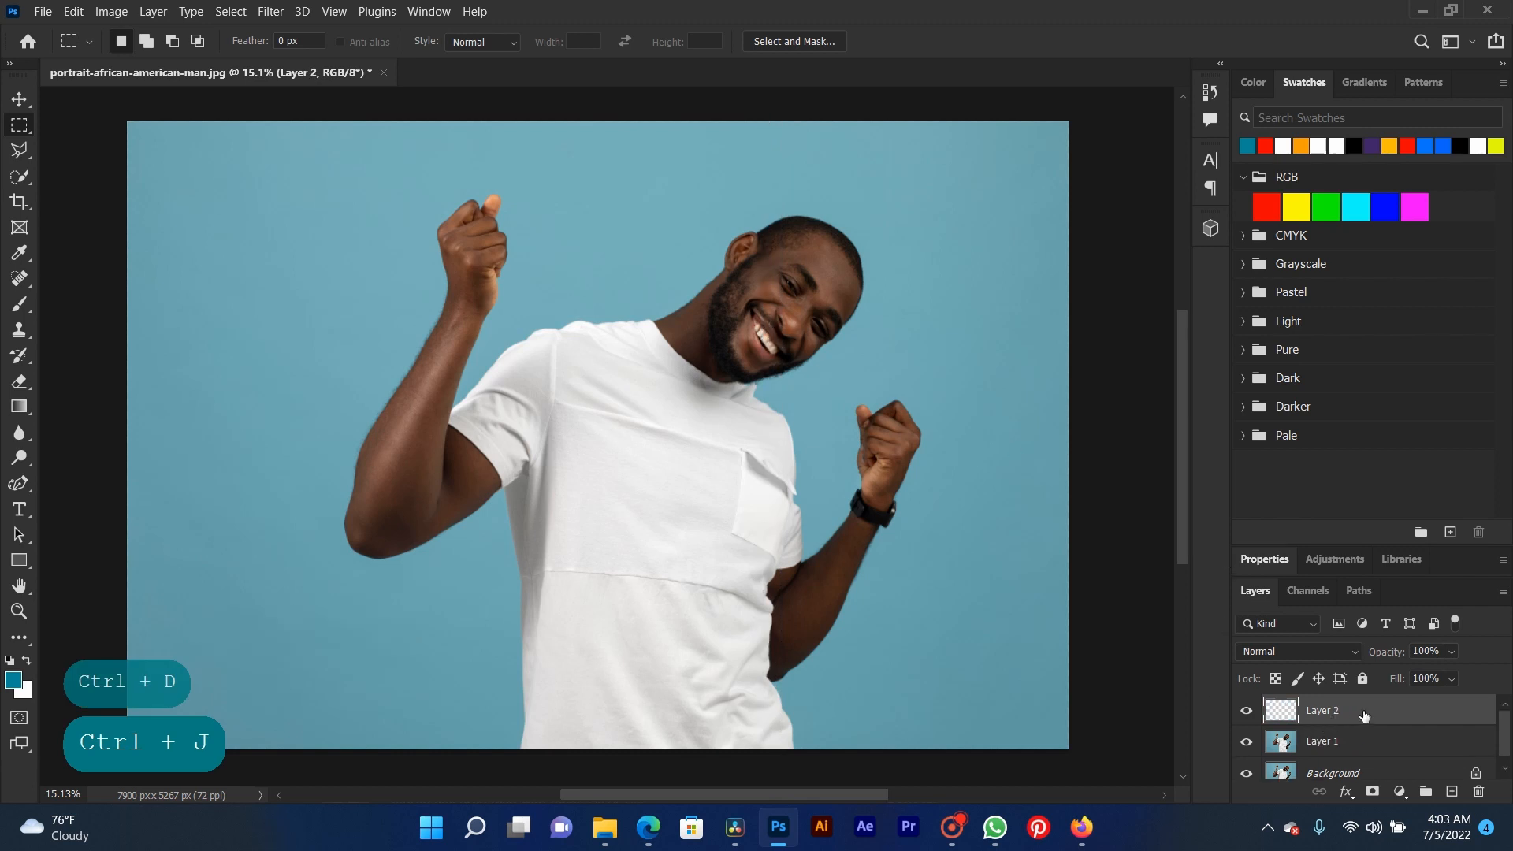
- Stretch the copied strip horizontally until it covers the full width of the canvas
key(ctrl+t)
drag(780, 439, 887, 423)
key(ctrl+z)
drag(781, 436, 127, 434)
drag(1064, 427, 1074, 423)
key(shift)
key(Return)
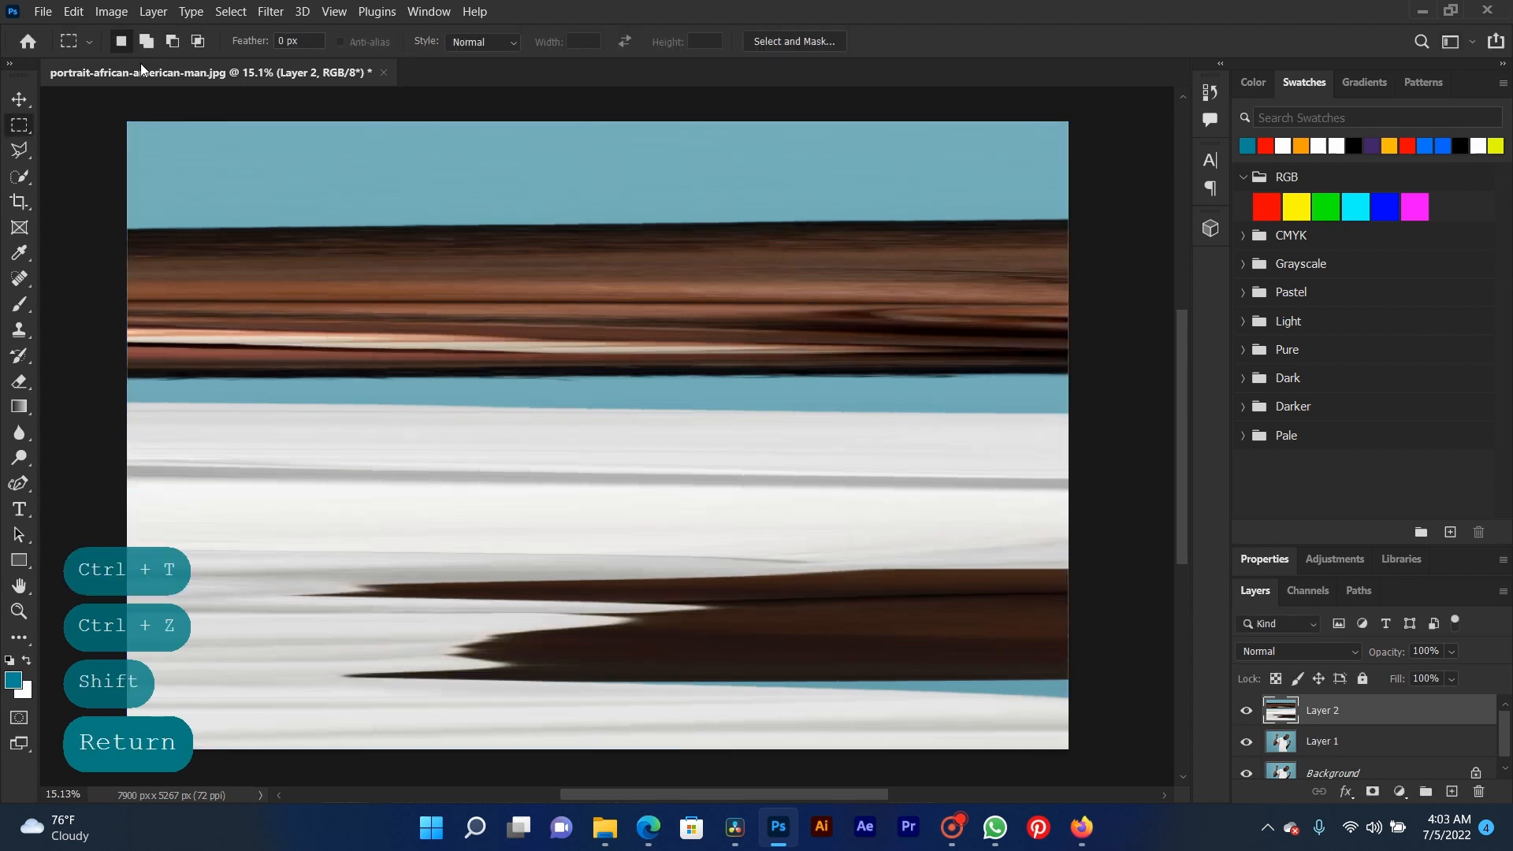
- Apply the Polar Coordinates distortion to the full-canvas strip layer with Rectangular to Polar
click(270, 12)
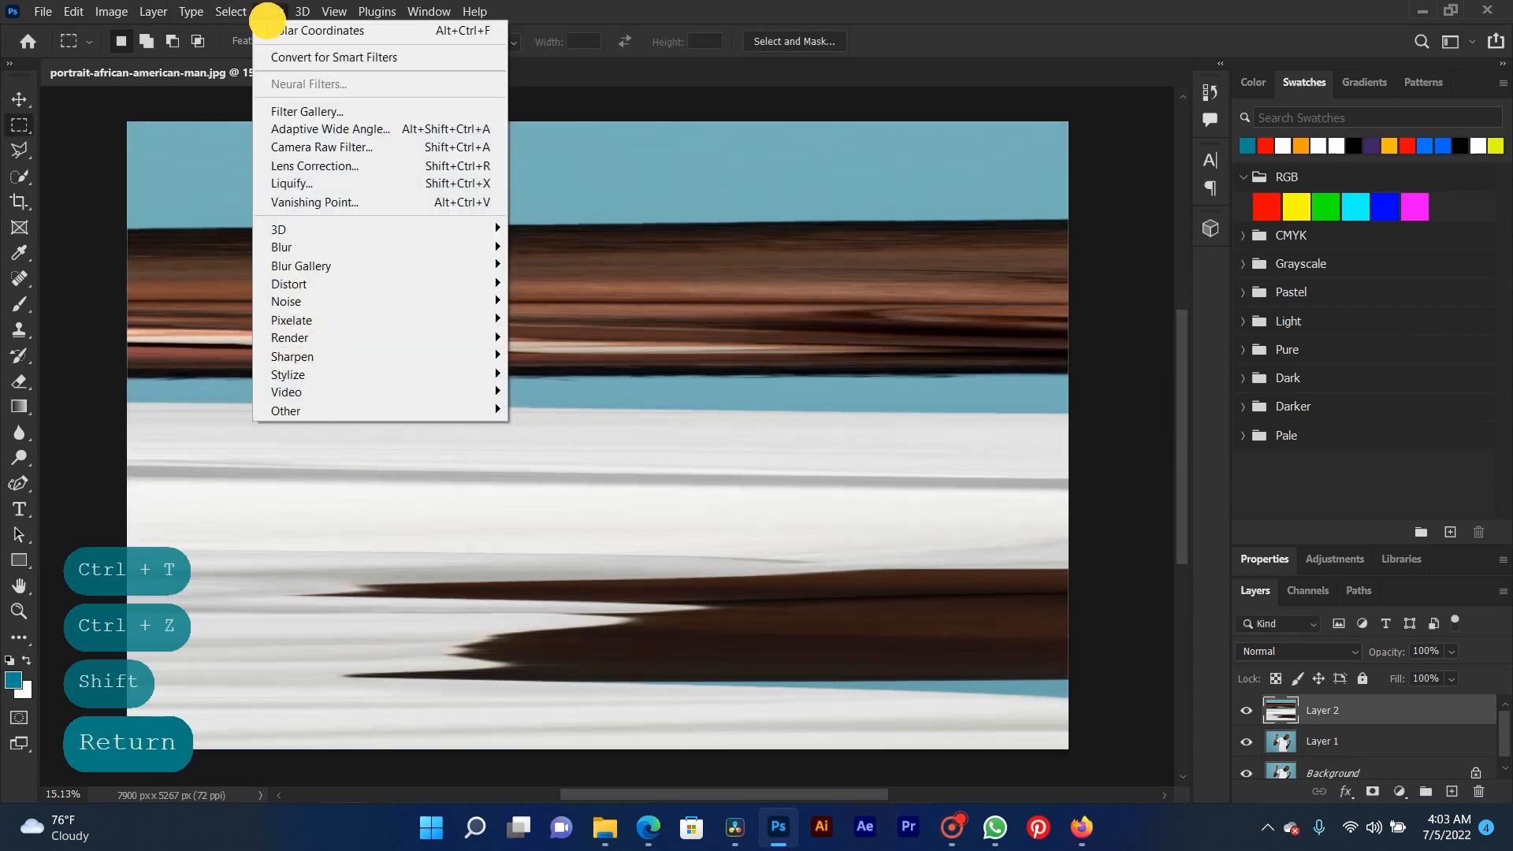
mouse_move(343, 297)
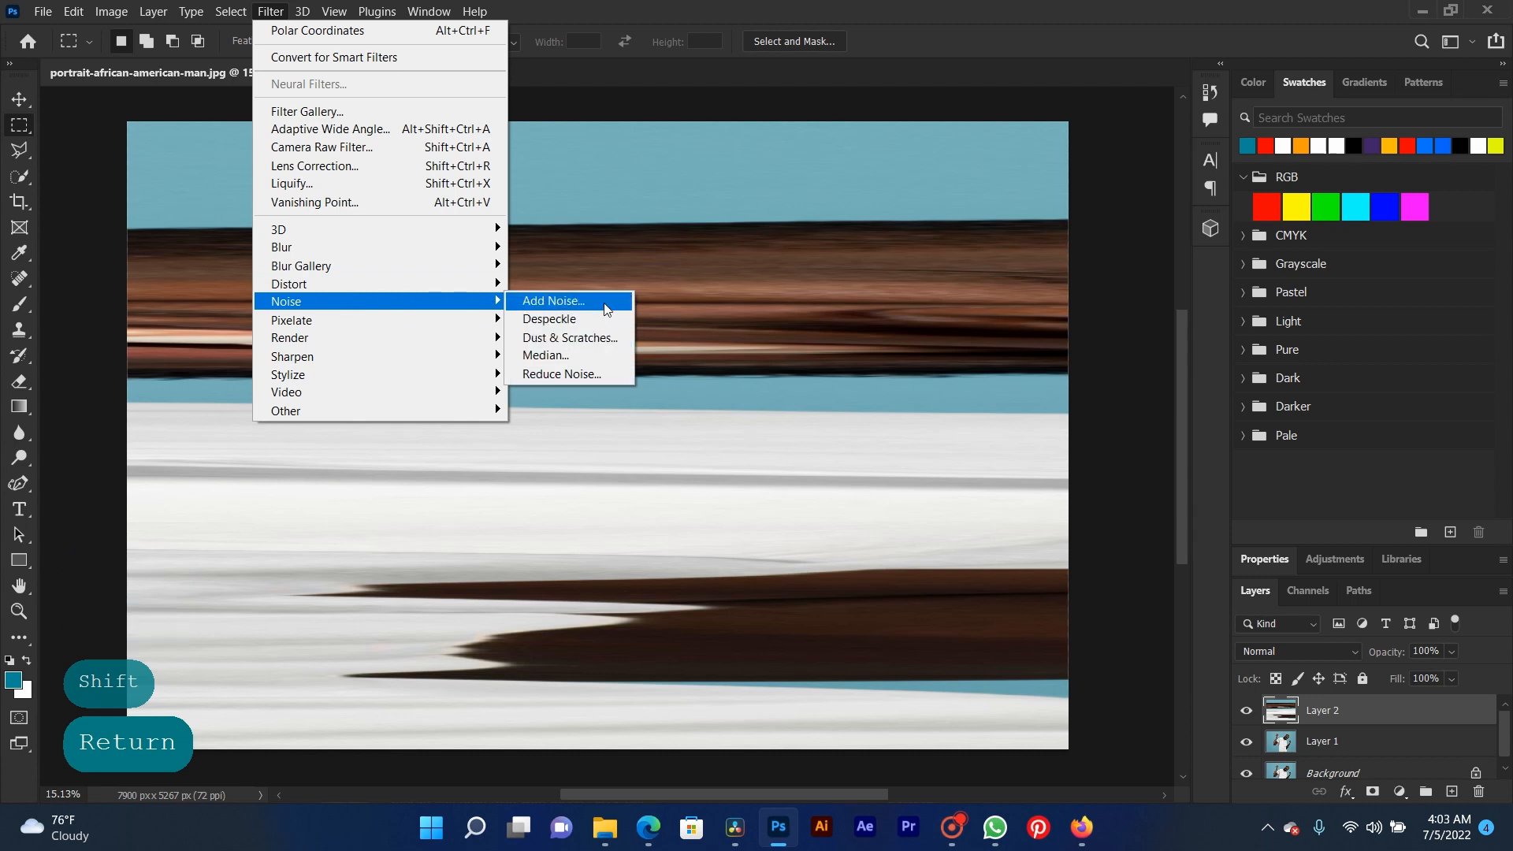
mouse_move(465, 283)
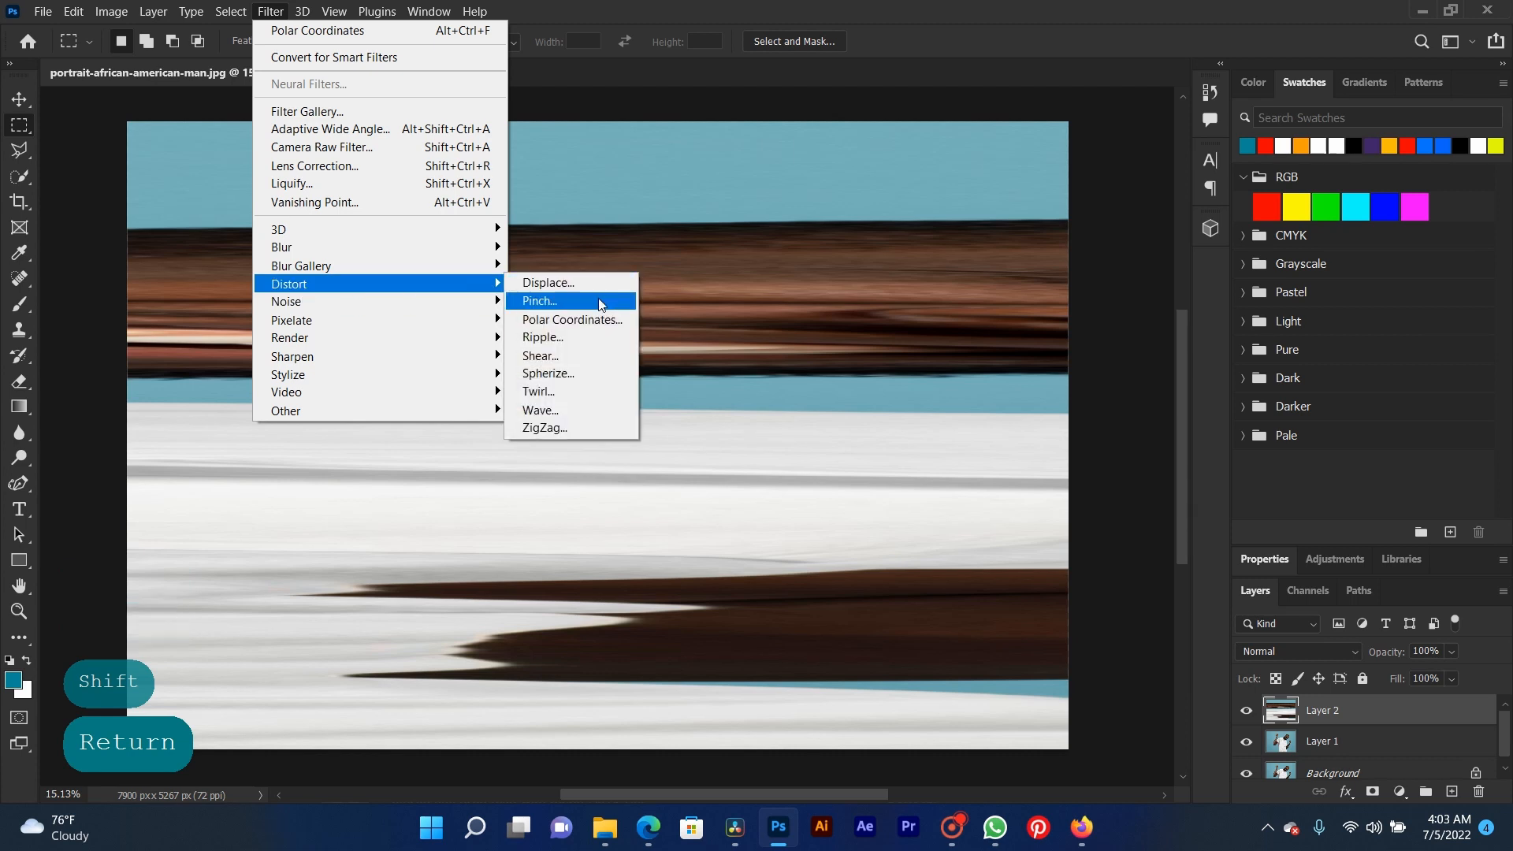
click(599, 320)
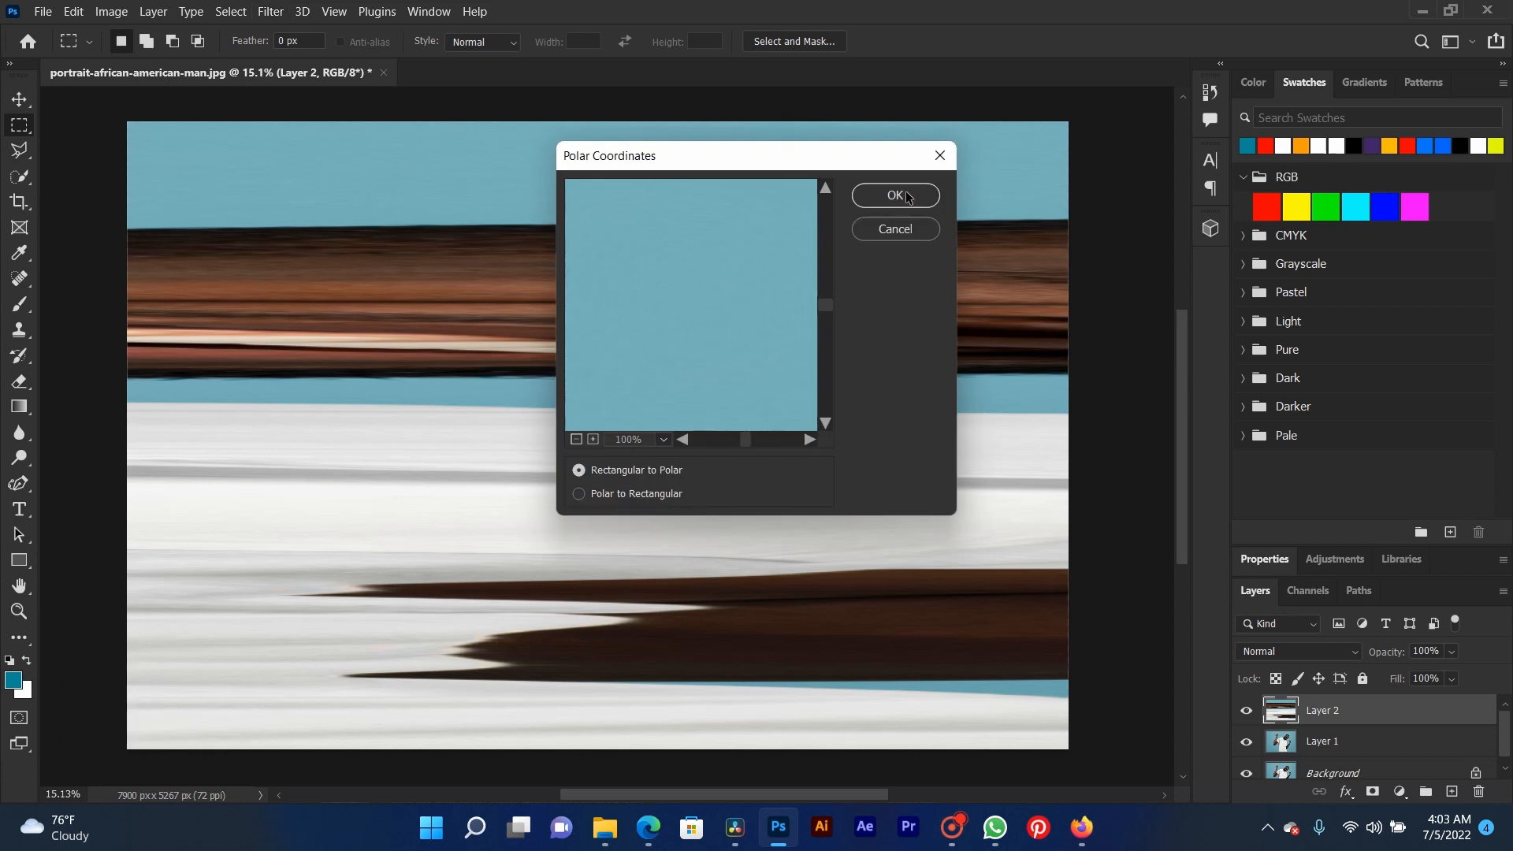
click(577, 439)
click(577, 438)
click(577, 439)
click(904, 203)
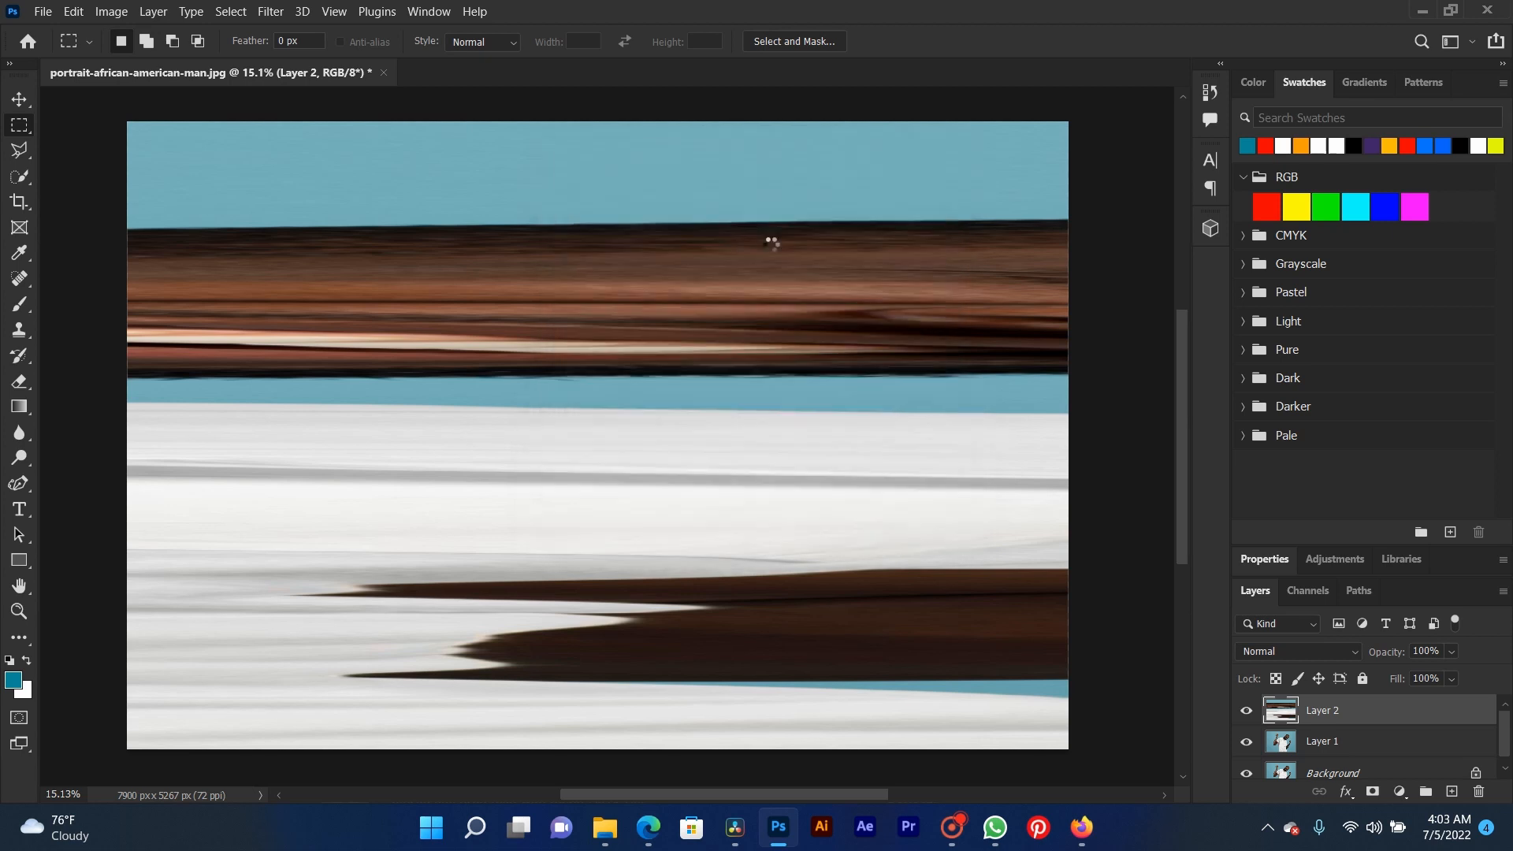
key(ctrl+minus)
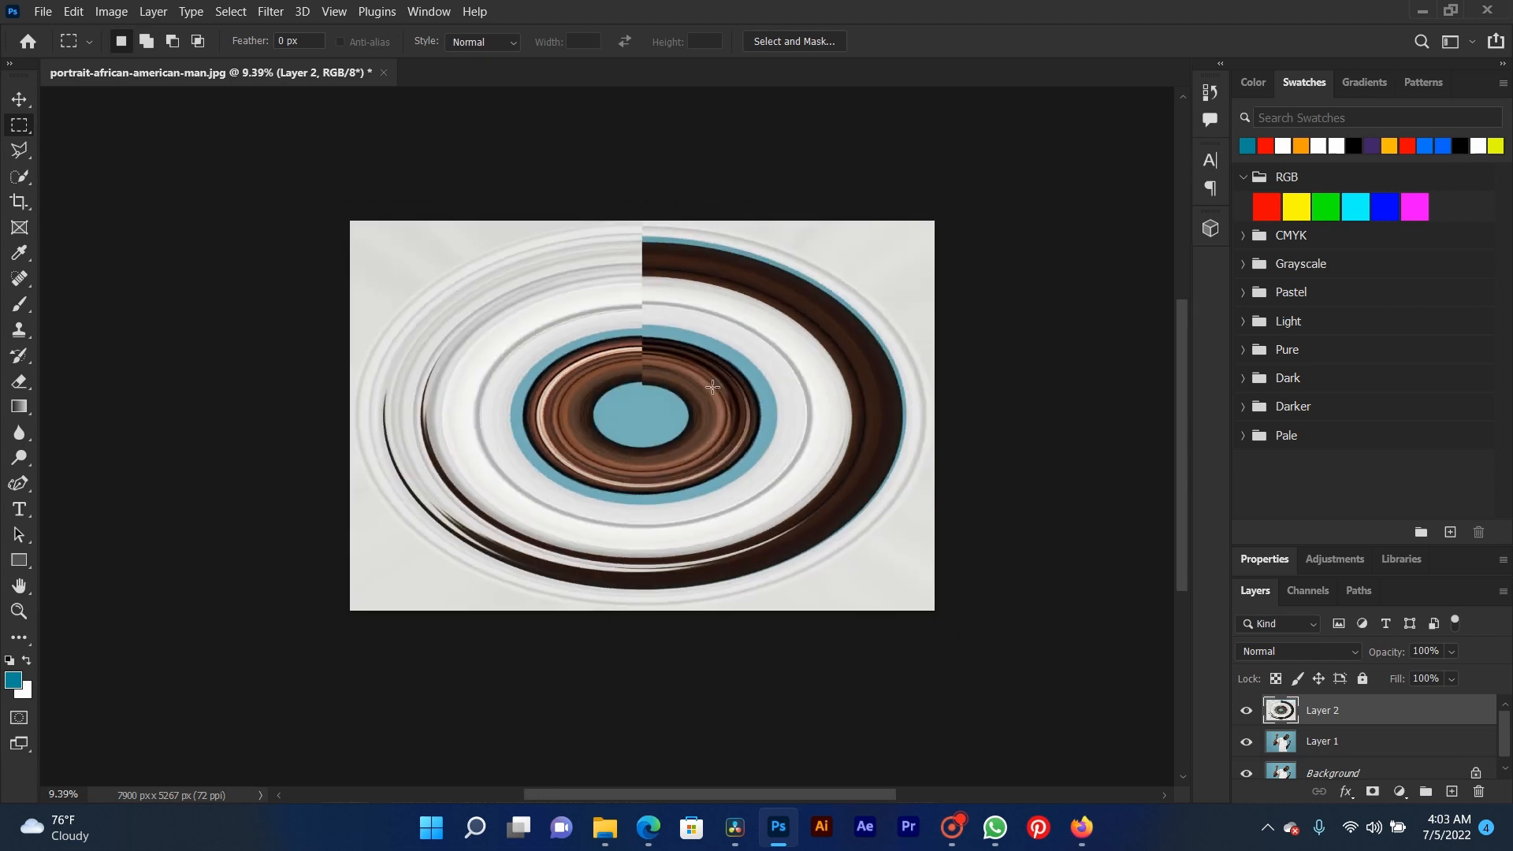
- Shrink the polar ring layer to about 2581 by 2360 px and place it over the man's torso
key(ctrl+t)
drag(935, 219, 732, 347)
drag(624, 438, 839, 306)
drag(873, 250, 679, 335)
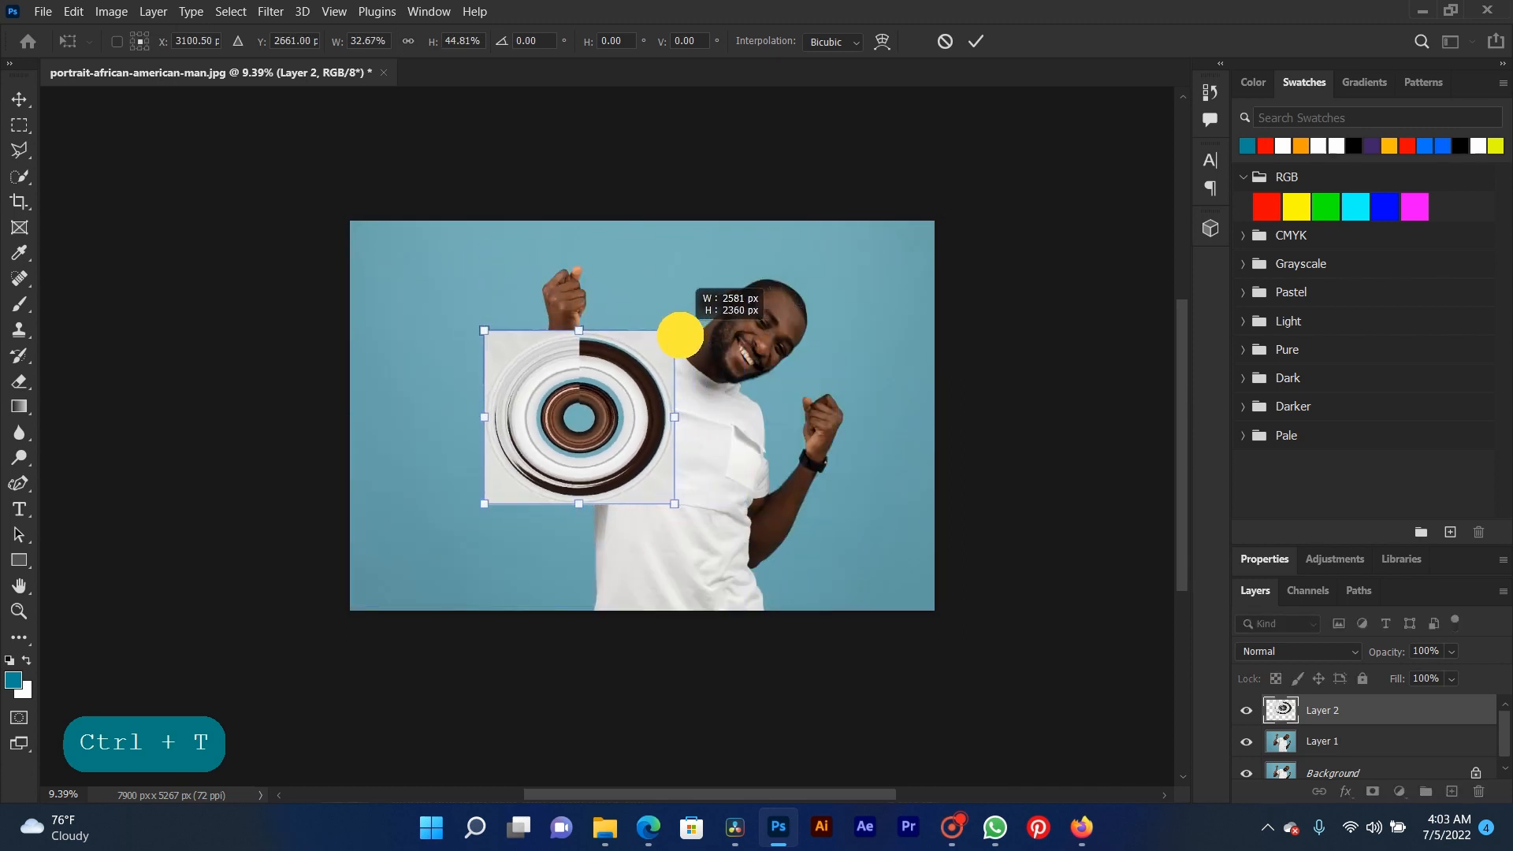
scroll(479, 491, up, 5)
key(Return)
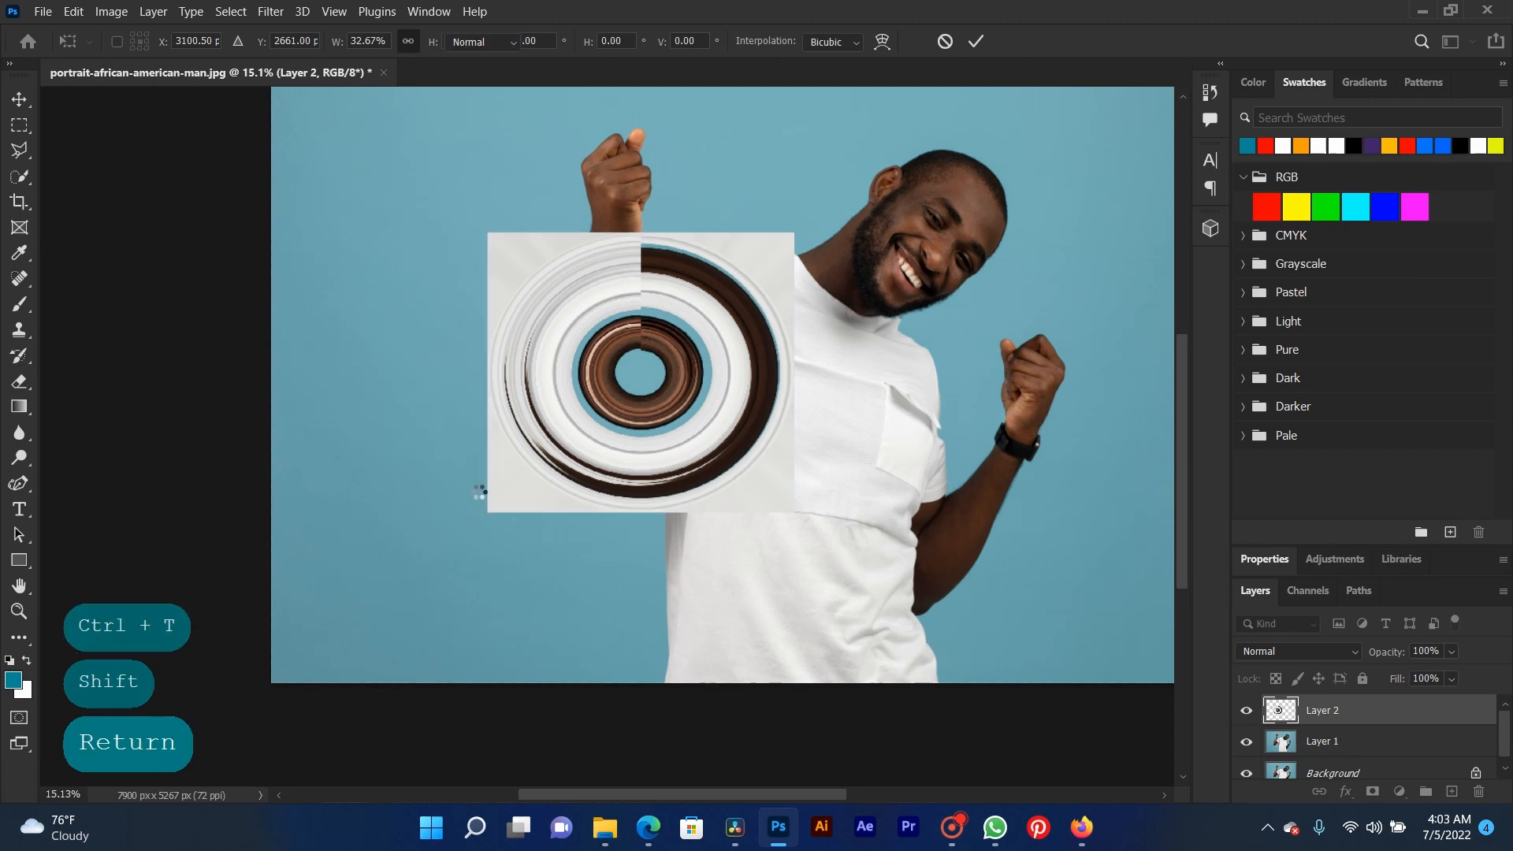
- Undo the ring's scaling and the Polar Coordinates filter on Layer 2
drag(757, 402, 640, 387)
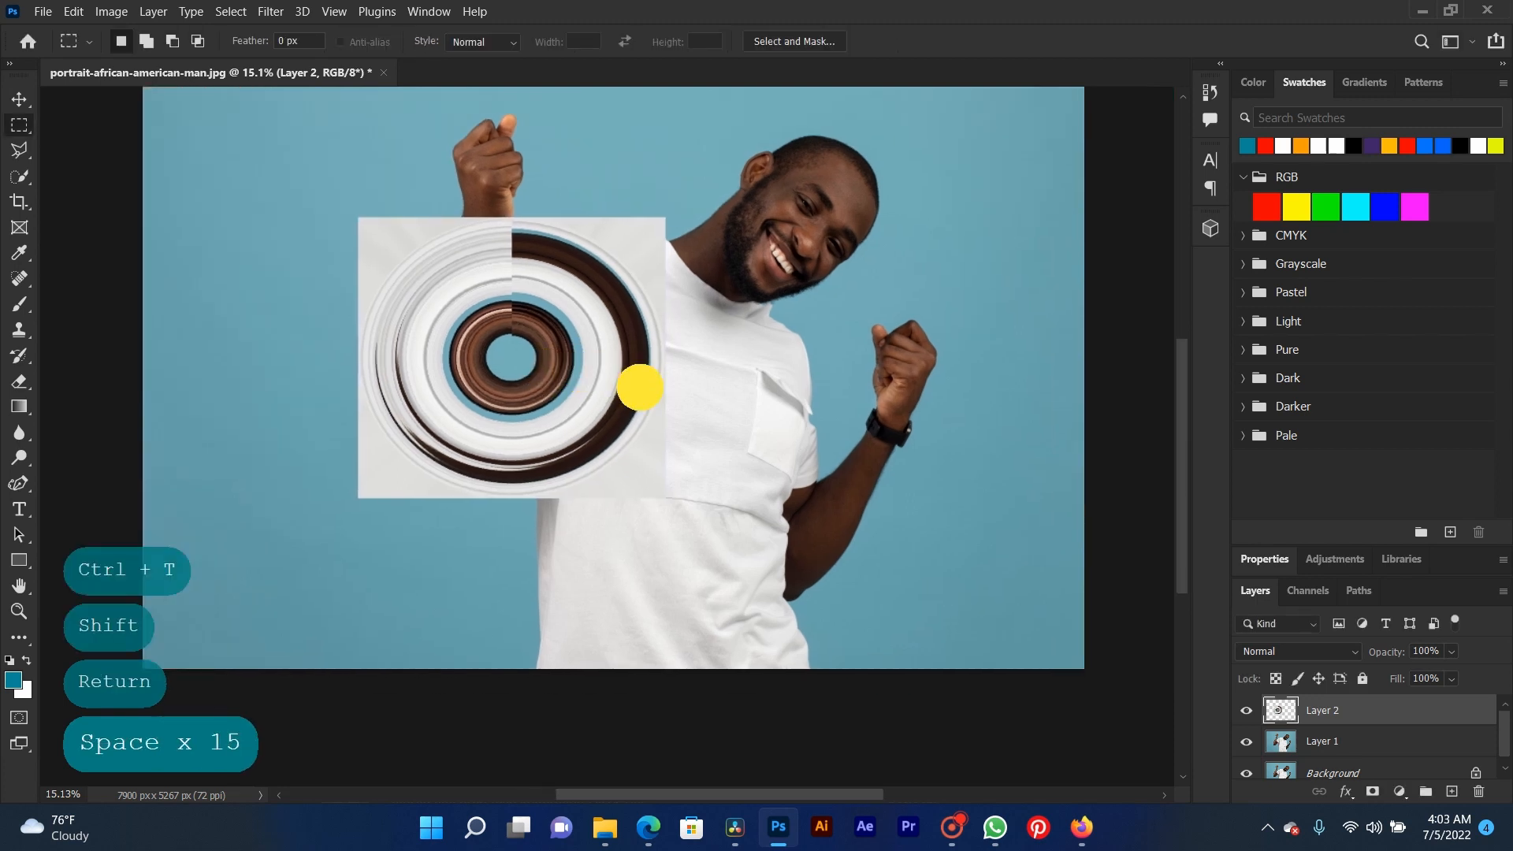
right_click(535, 332)
click(20, 100)
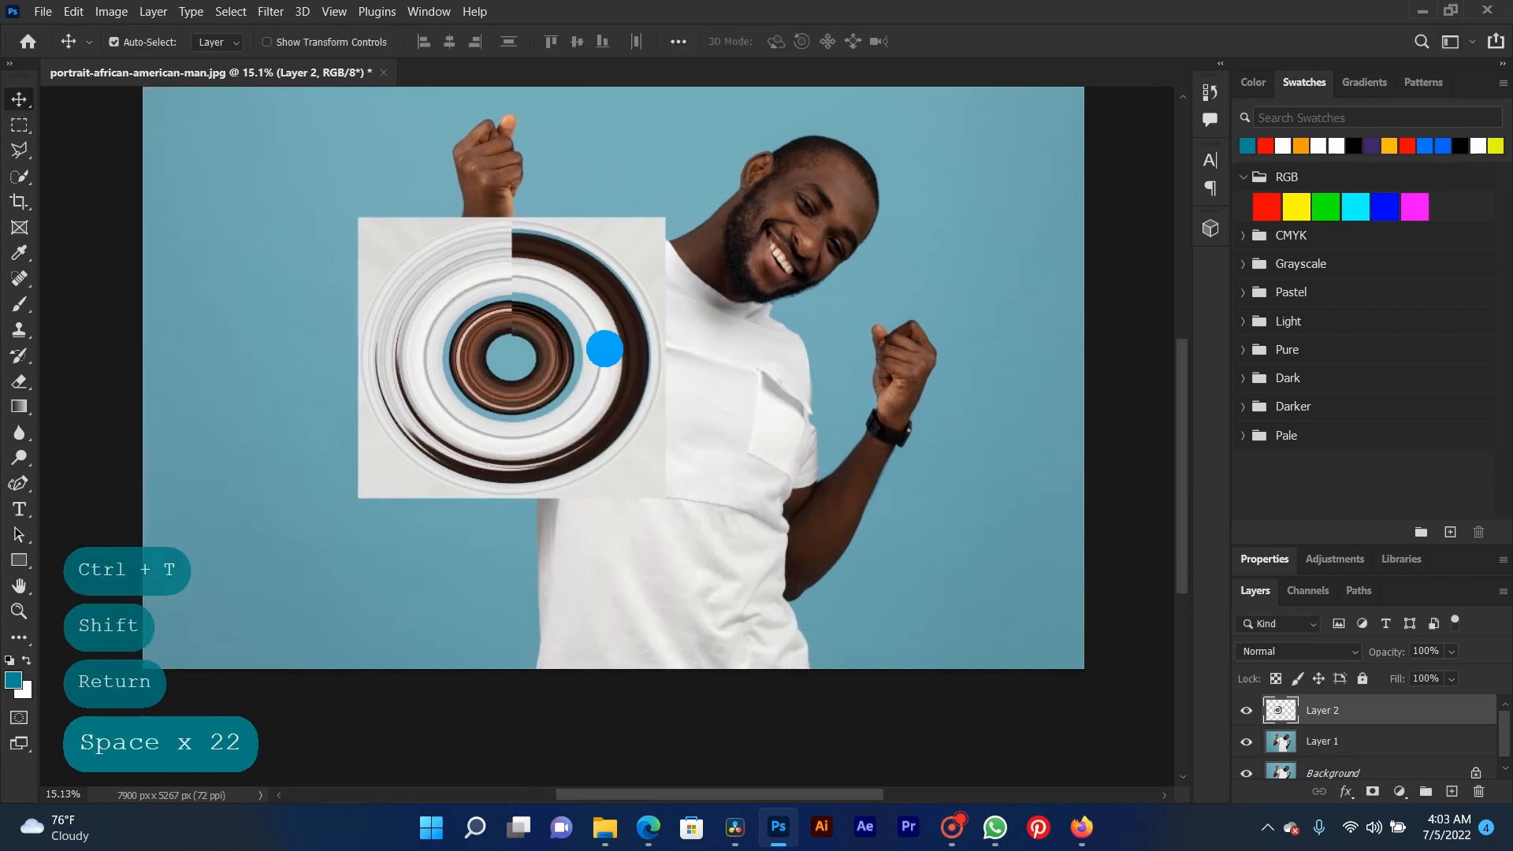
key(BackSpace)
key(ctrl+z)
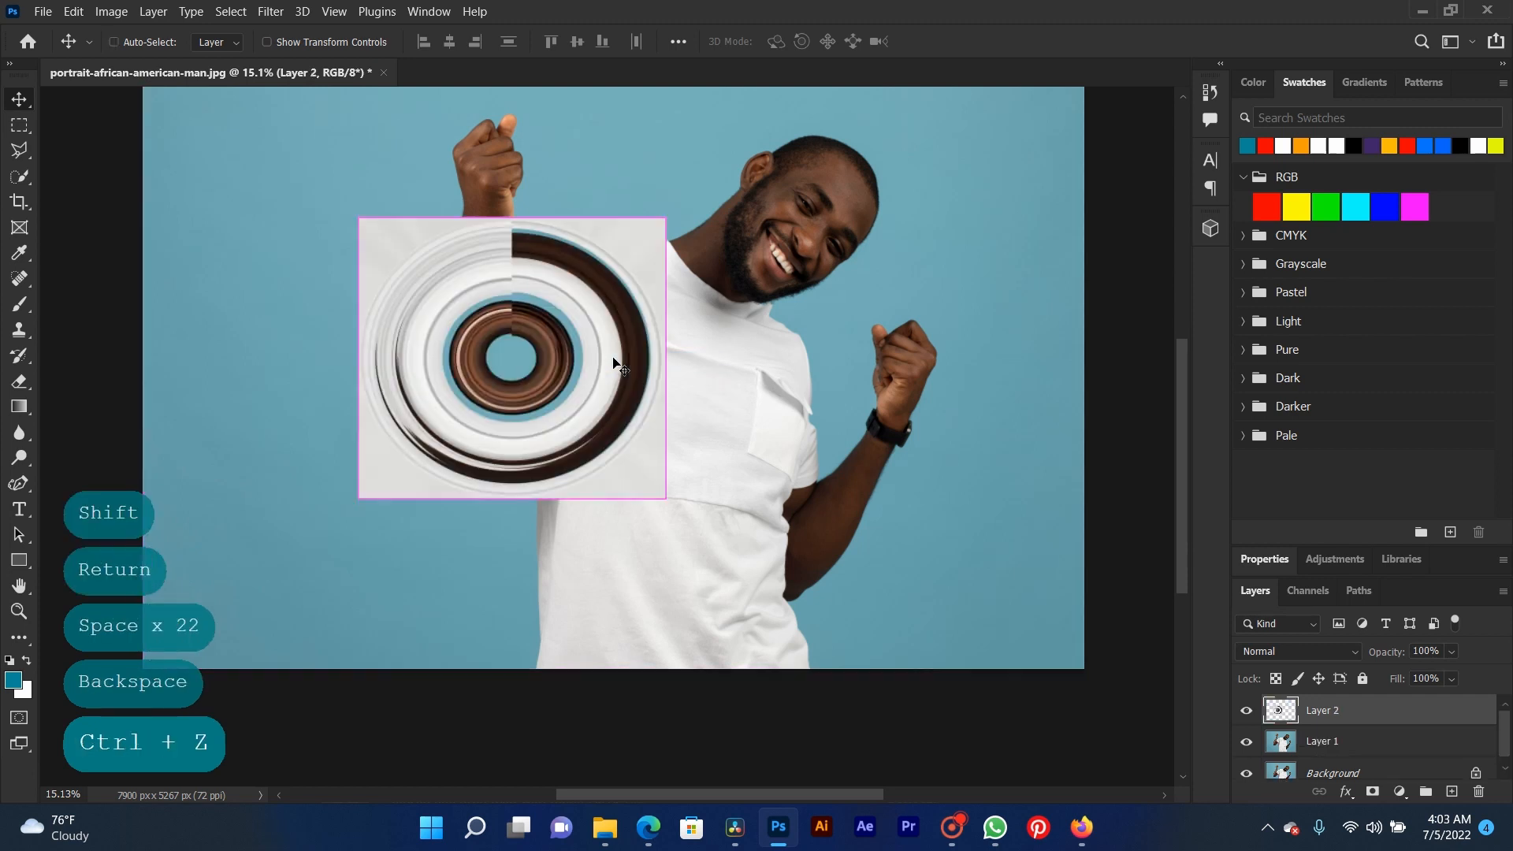
key(ctrl+z)
key(ctrl+z)
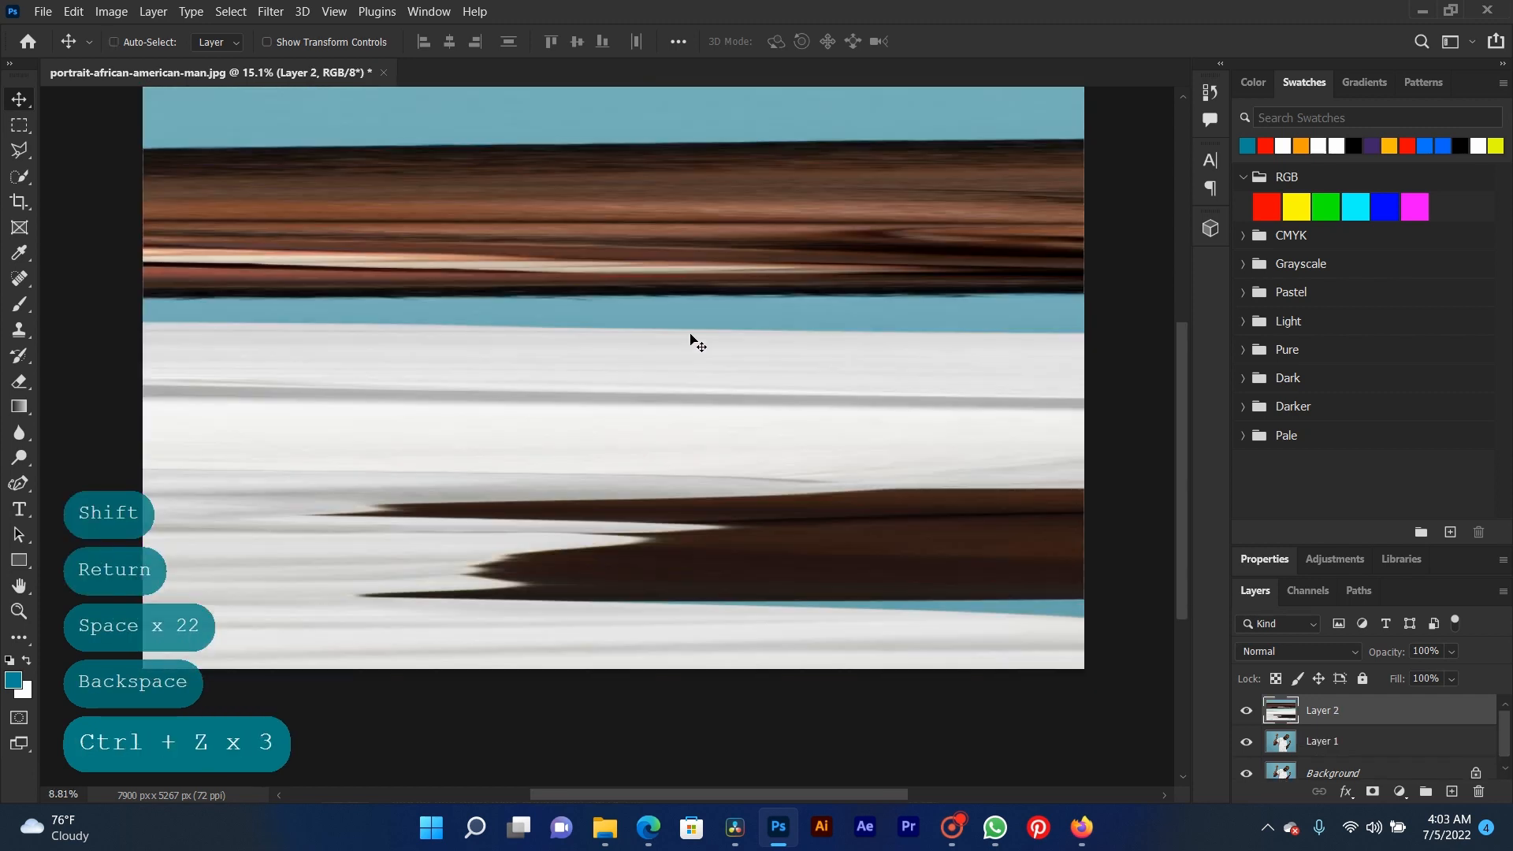
- Scale the stretched strip layer to about 68.73% and centre it within the canvas
scroll(726, 314, down, 2)
key(ctrl+t)
drag(841, 207, 810, 227)
drag(729, 289, 675, 365)
key(Return)
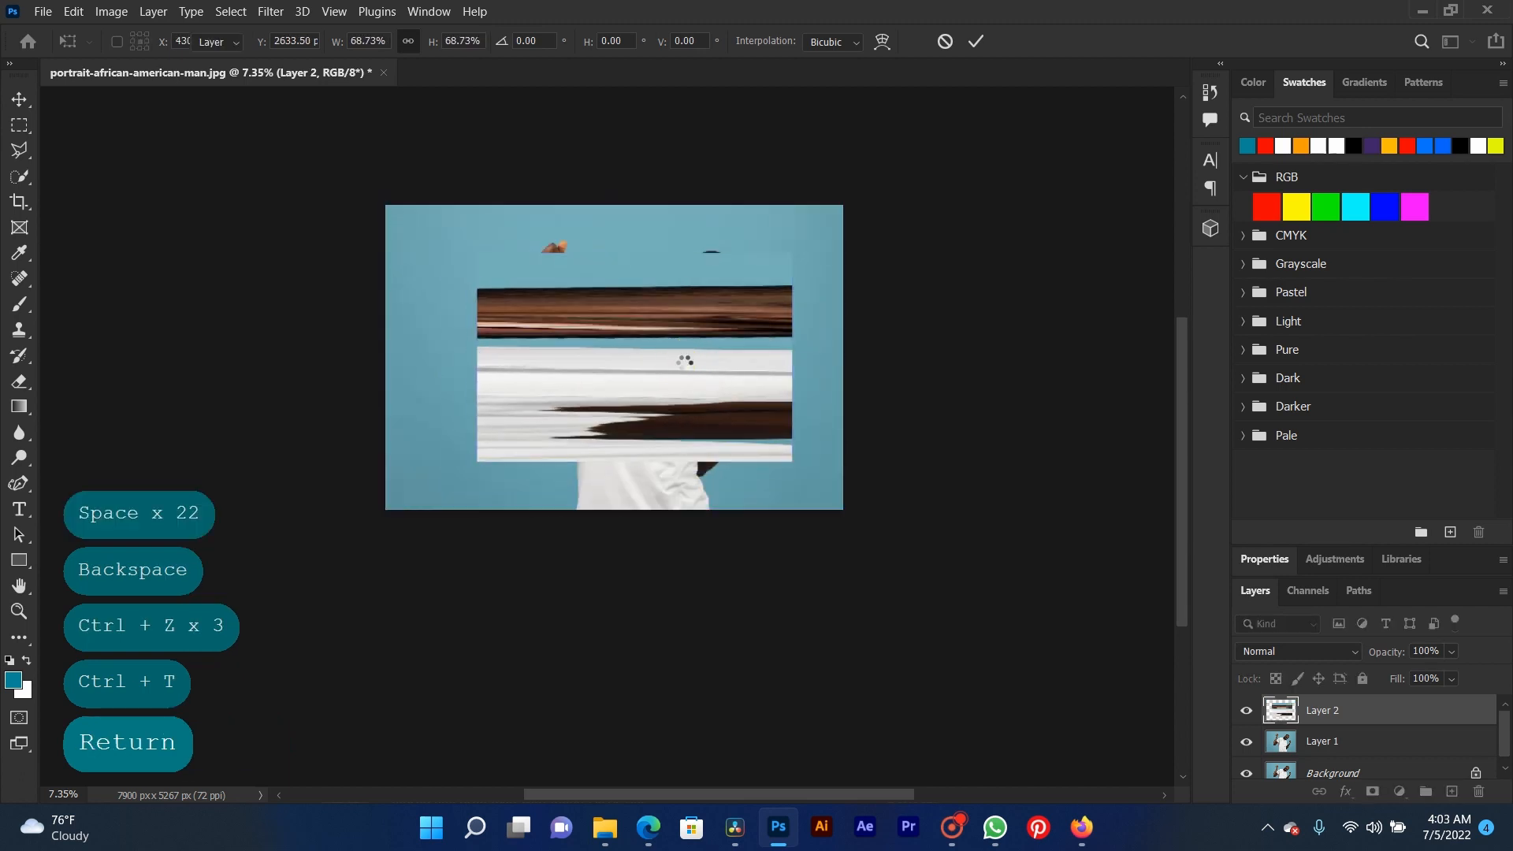
- Apply the Polar Coordinates distortion to the reduced strip layer with Rectangular to Polar
click(270, 12)
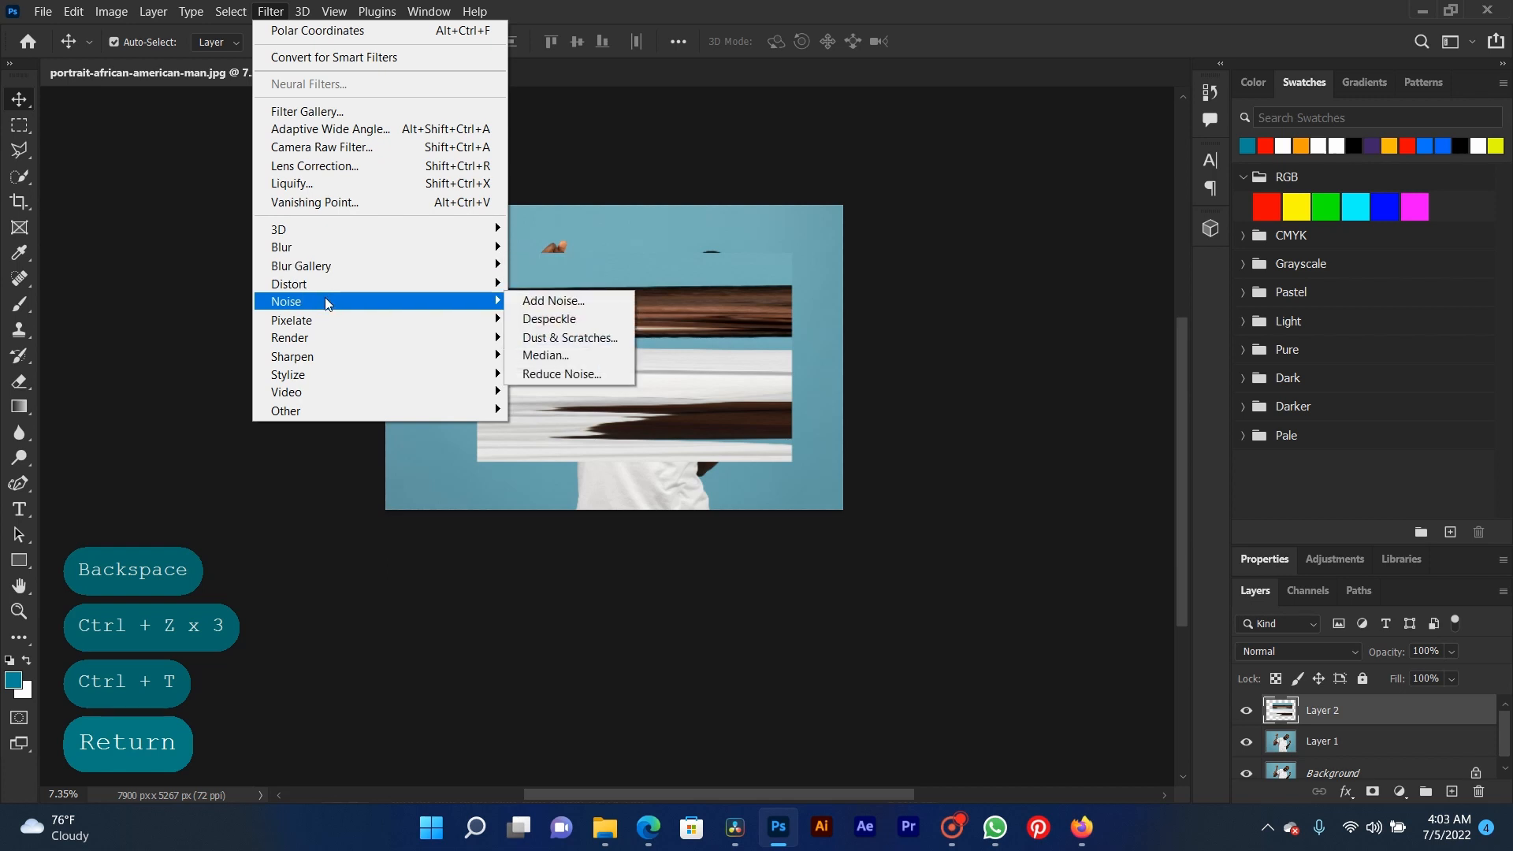
mouse_move(315, 284)
click(603, 319)
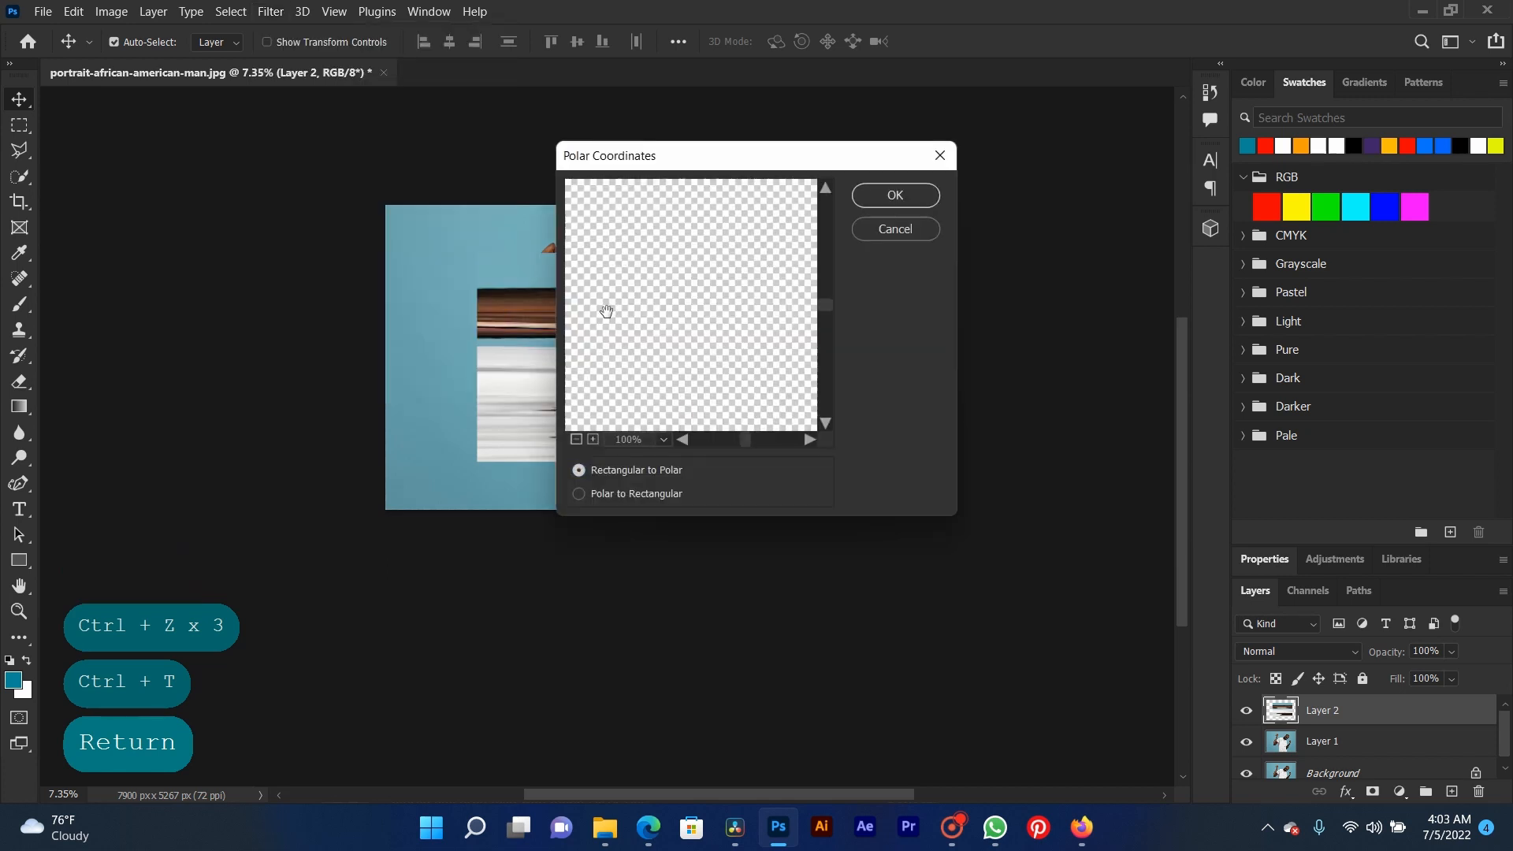
click(578, 439)
click(577, 439)
click(577, 439)
click(577, 439)
key(Return)
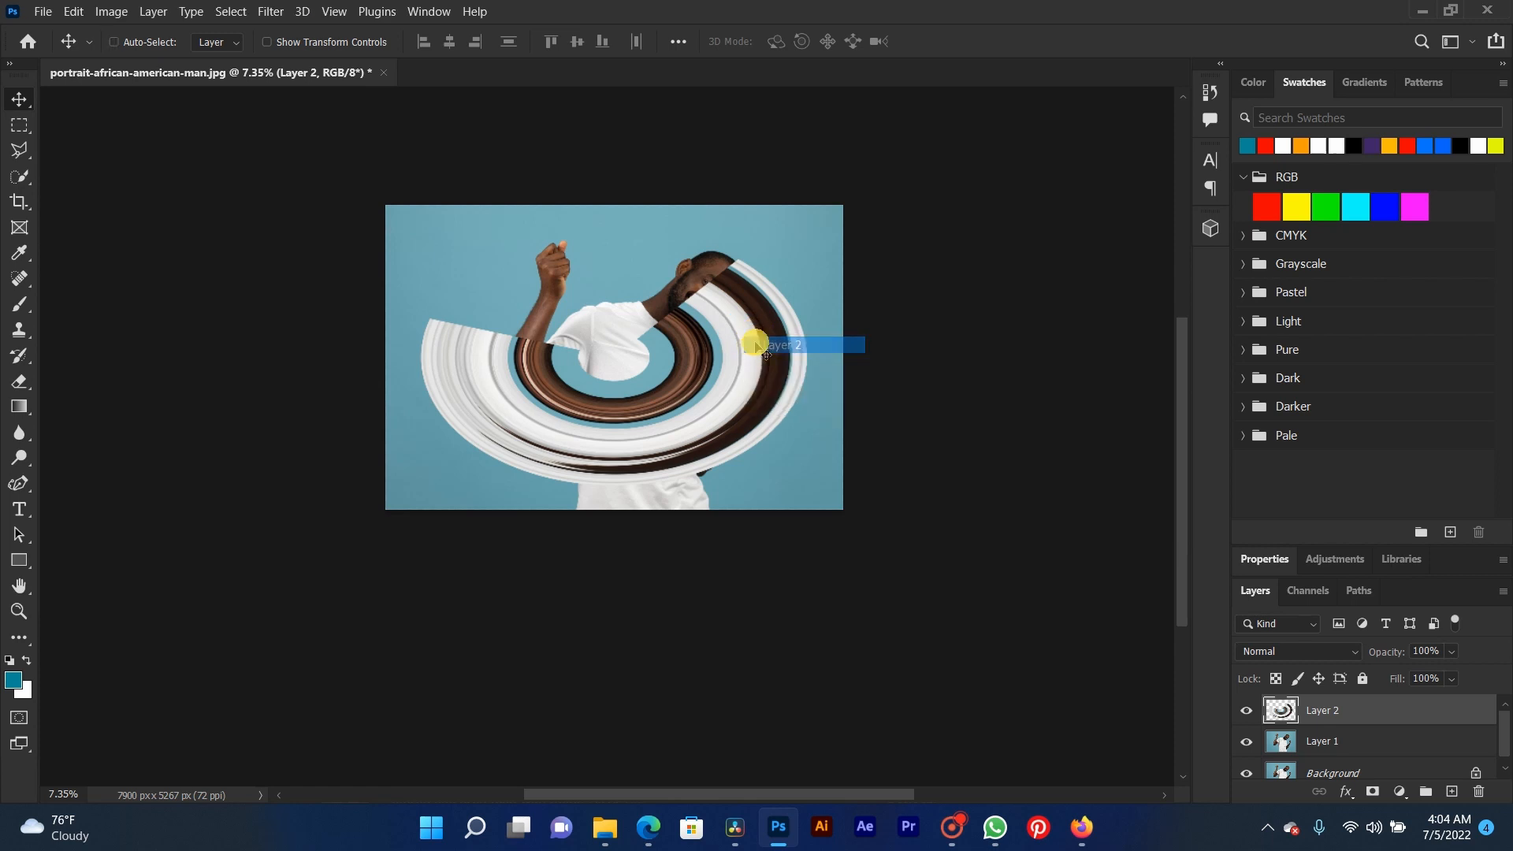
- Narrow the curved strip to about 71.85% width for a rounder arc and enlarge it proportionally around the man
key(ctrl+t)
drag(810, 374, 711, 401)
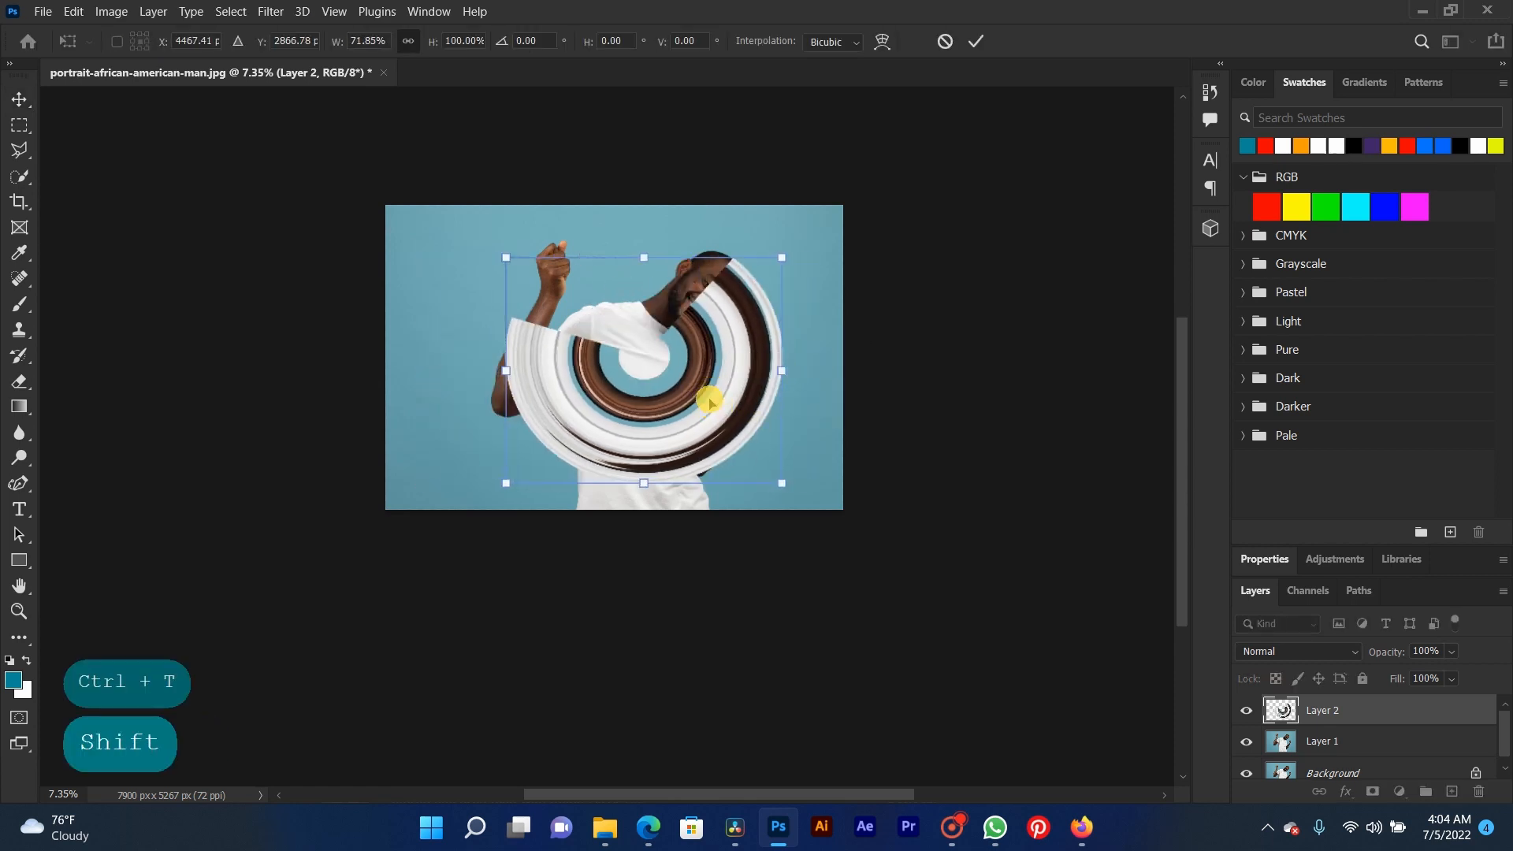
drag(502, 266, 466, 226)
drag(772, 487, 796, 506)
key(Return)
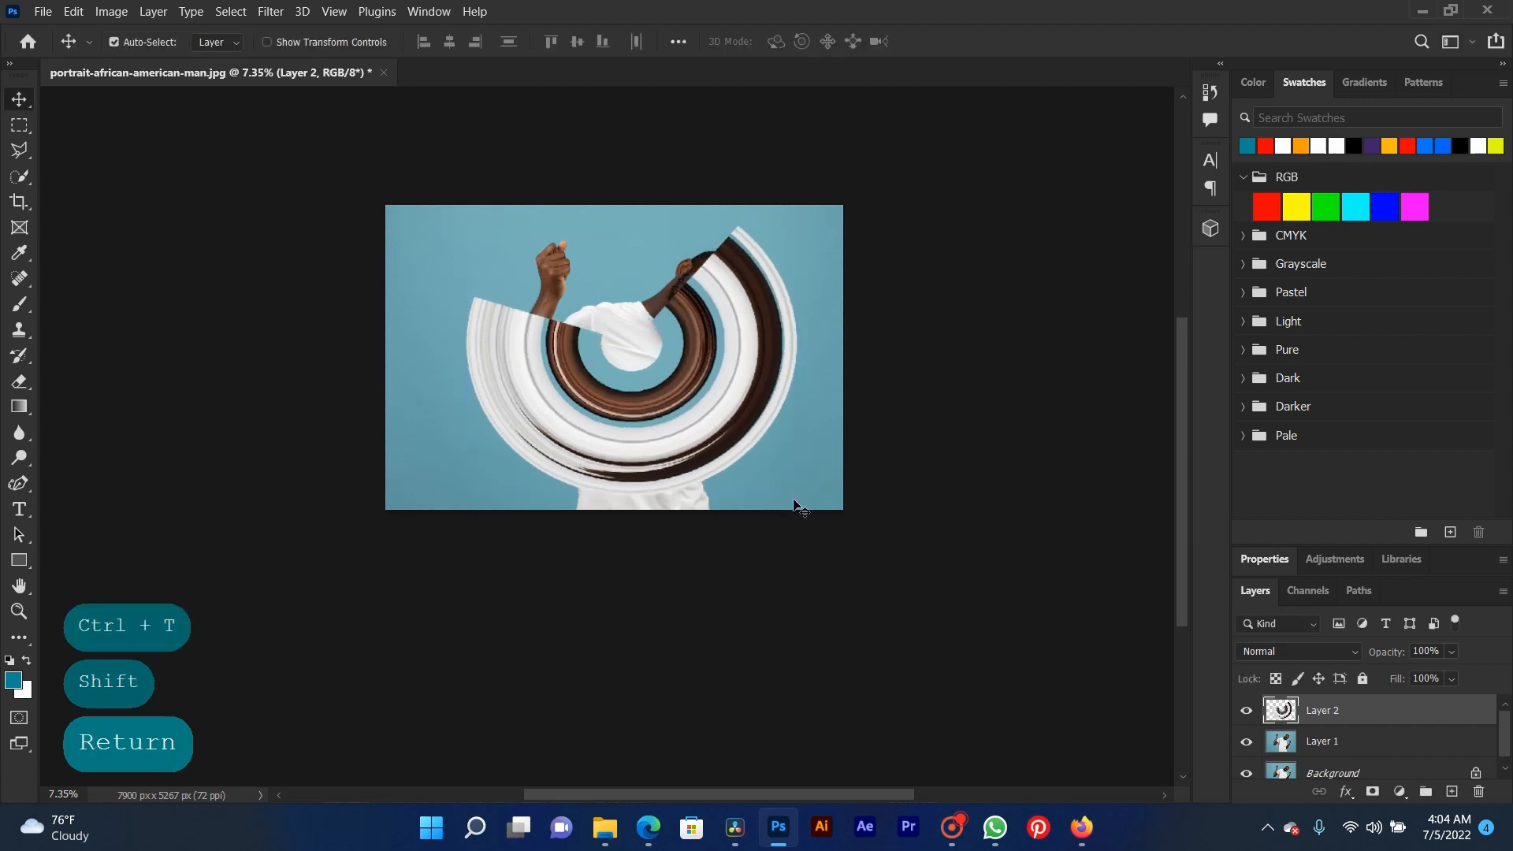
- Remove the background from Layer 1 with the Remove Background quick action
click(1408, 742)
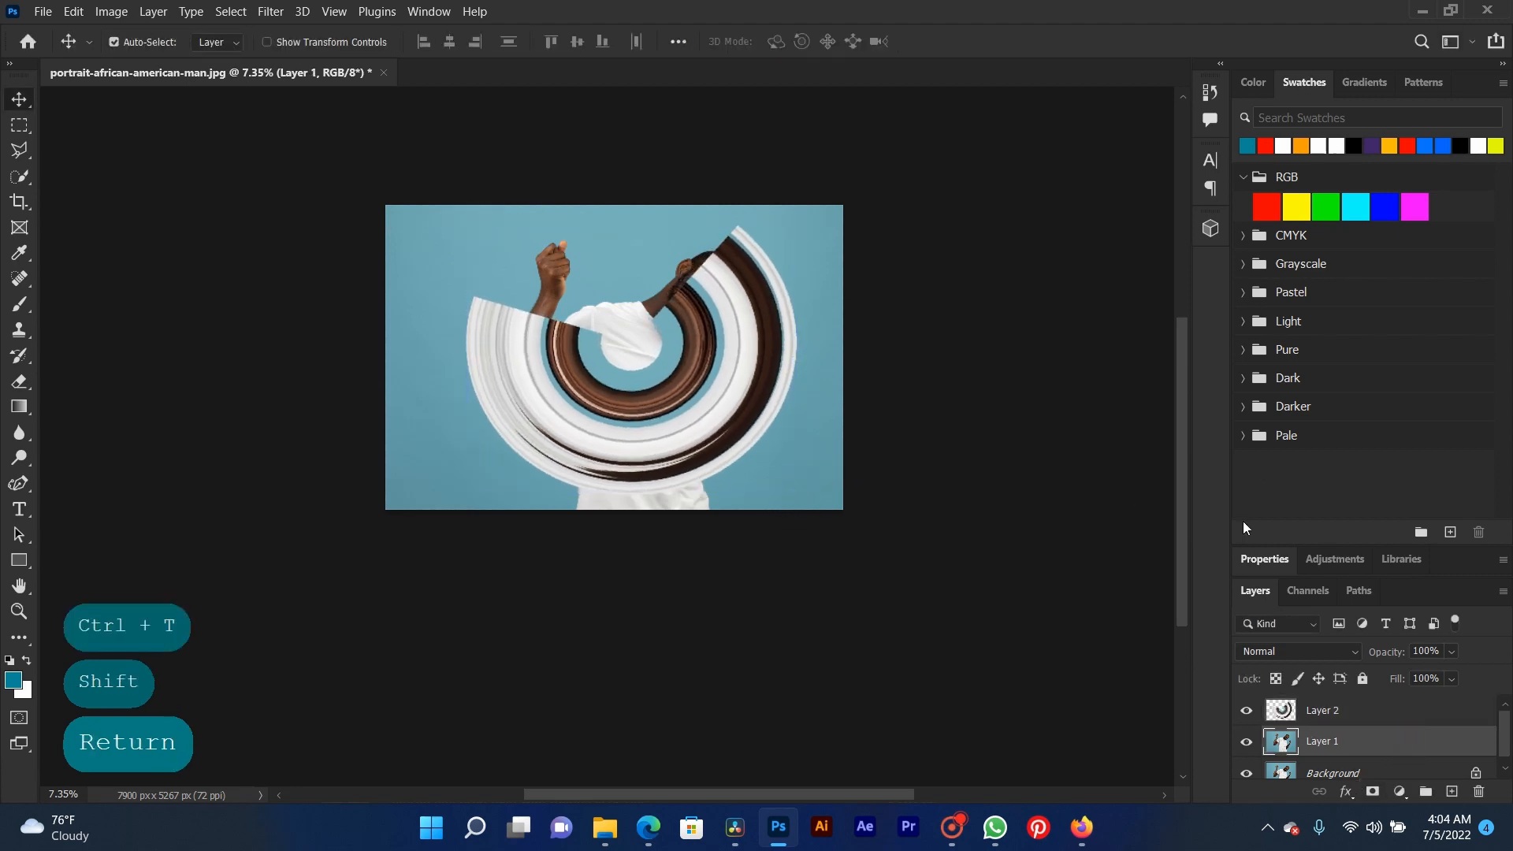
click(1260, 559)
drag(1506, 627, 1474, 709)
click(1346, 668)
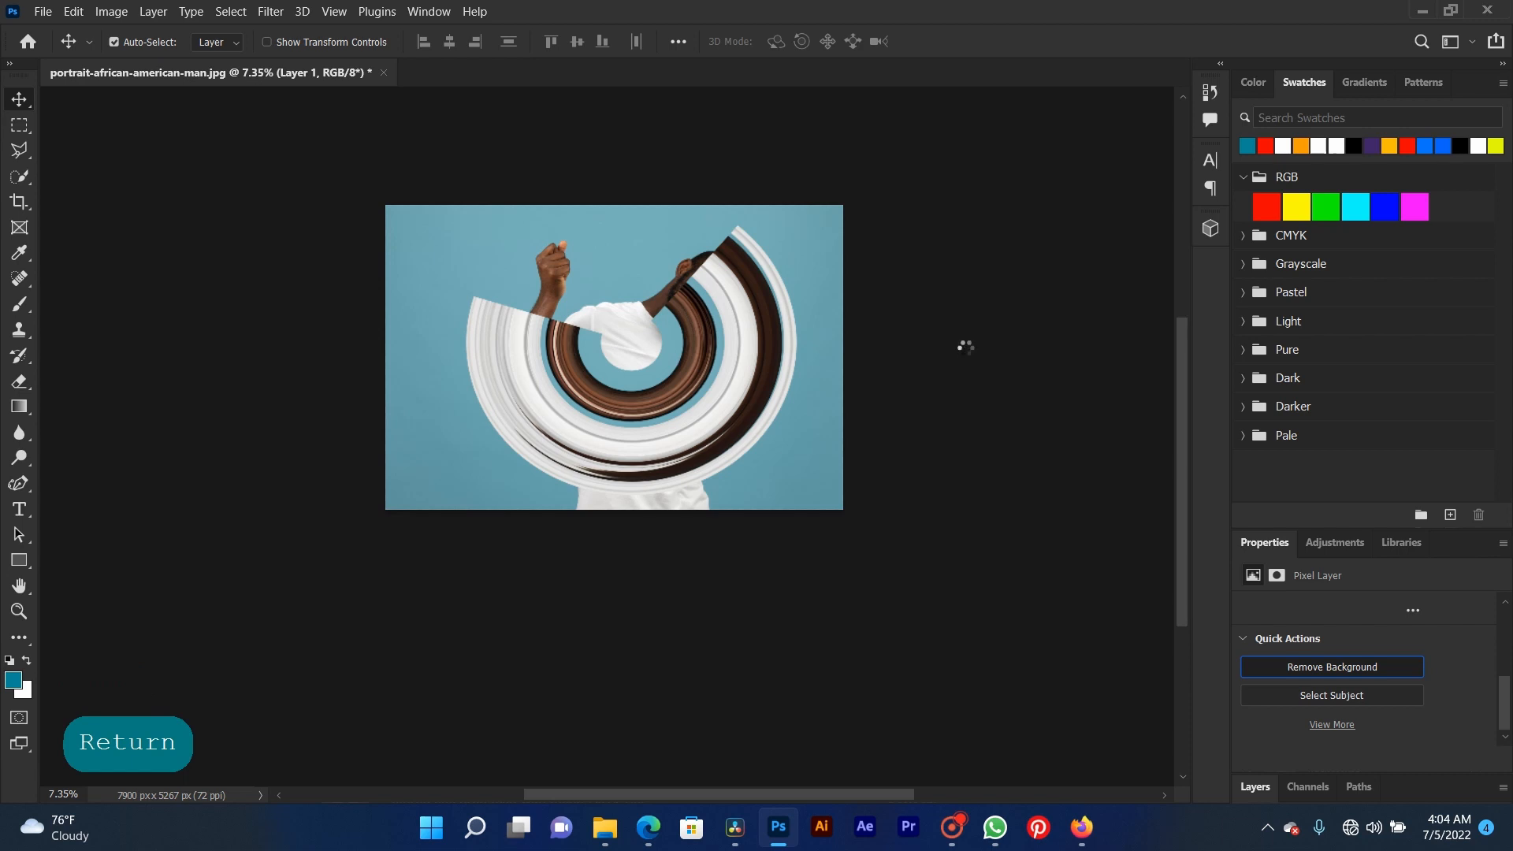
- Hide the Background layer and enlarge the layer list area
click(1269, 785)
click(1248, 773)
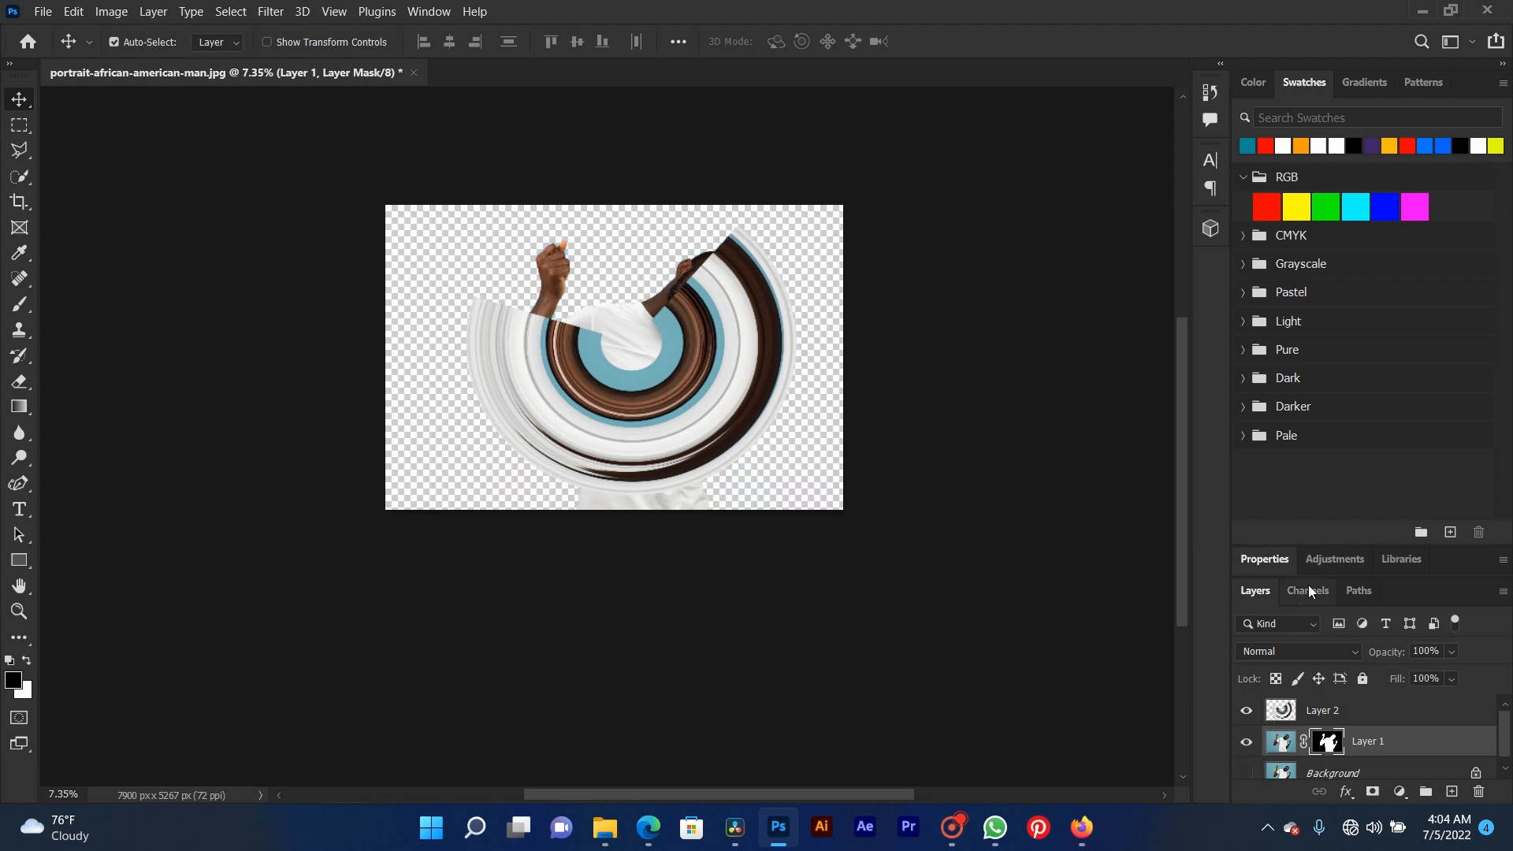
drag(1351, 539, 1402, 337)
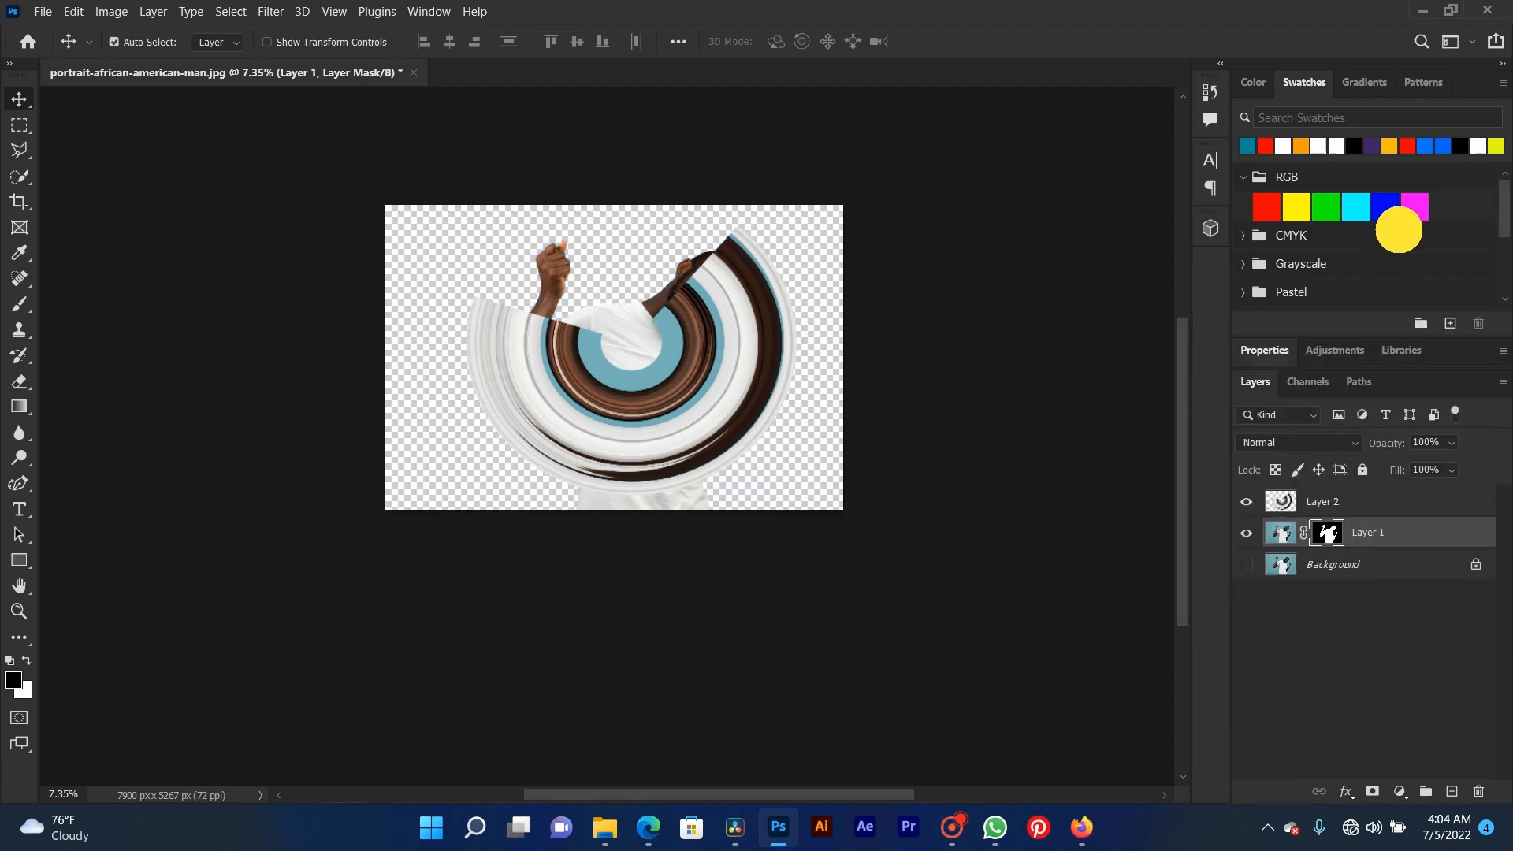
- Move the curved strip on Layer 2 below the man's cutout on Layer 1
right_click(740, 312)
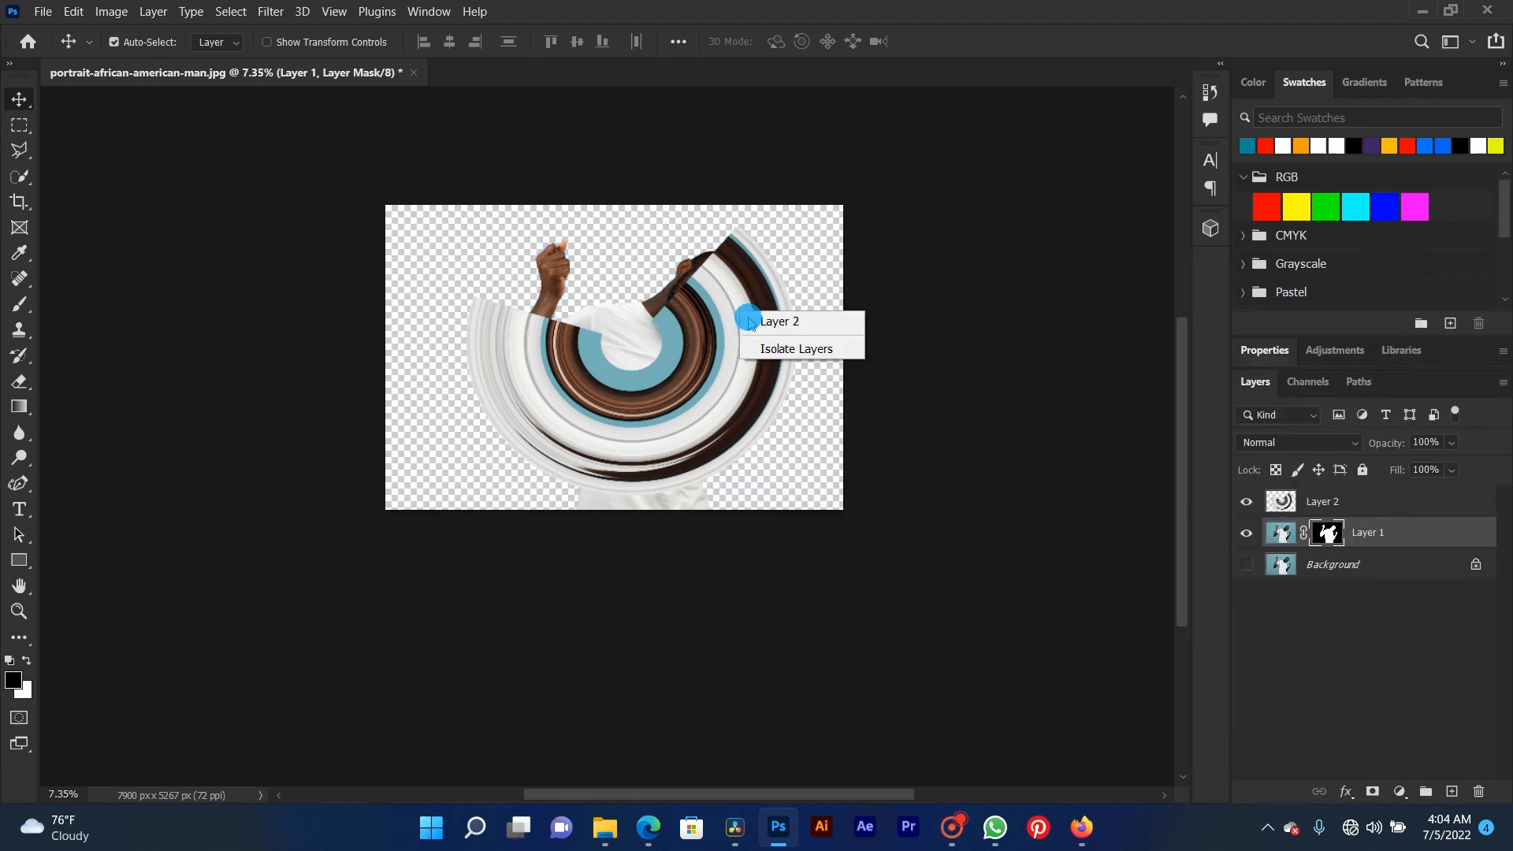
click(748, 316)
key(ctrl+bracketleft)
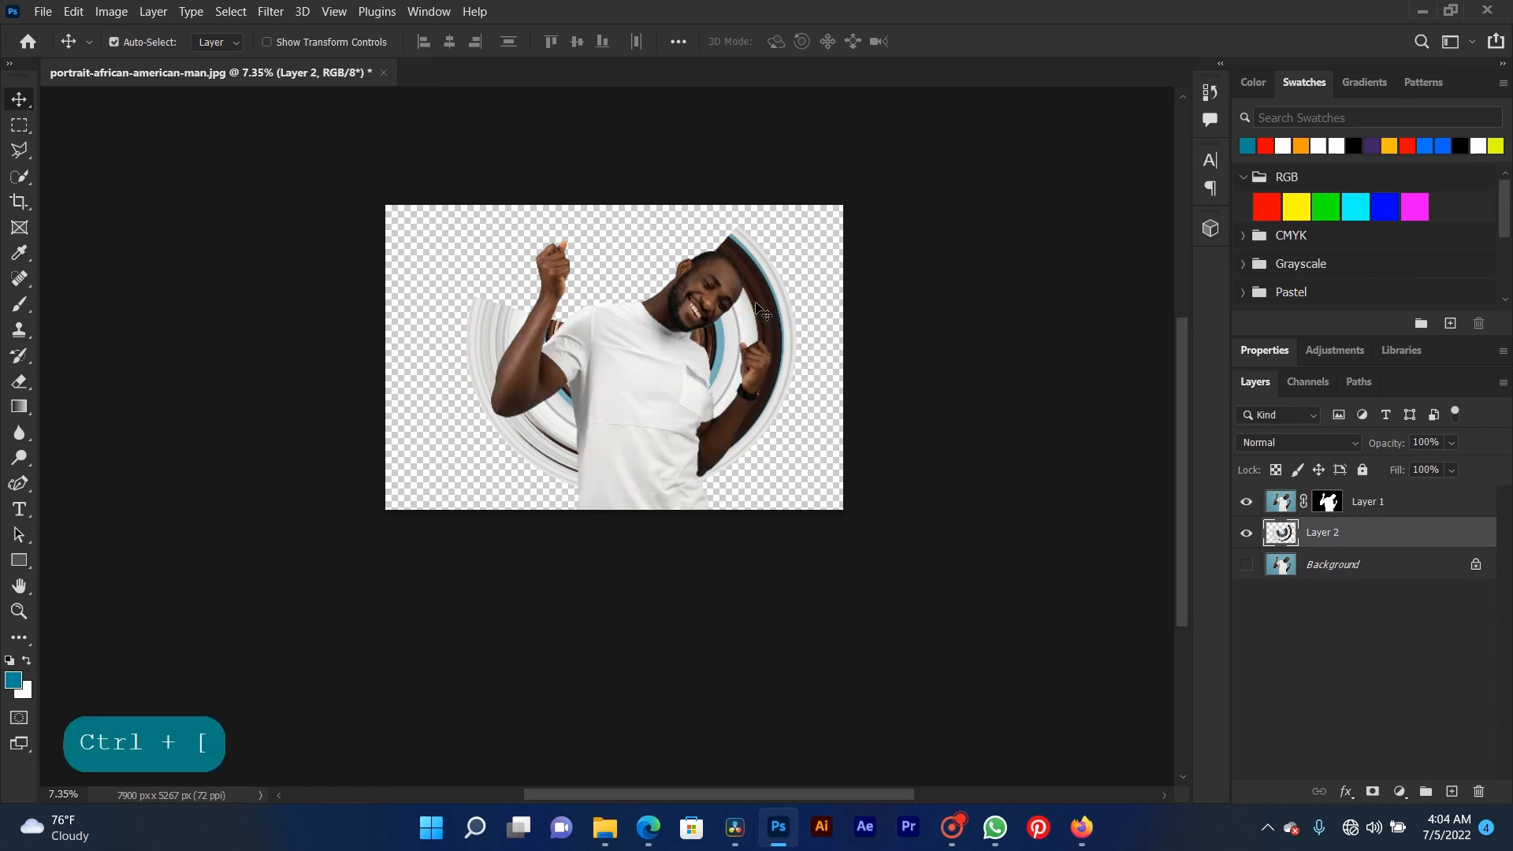
- Enlarge the curved strip on Layer 2 slightly so it extends further around the man
right_click(741, 293)
click(776, 282)
key(ctrl+t)
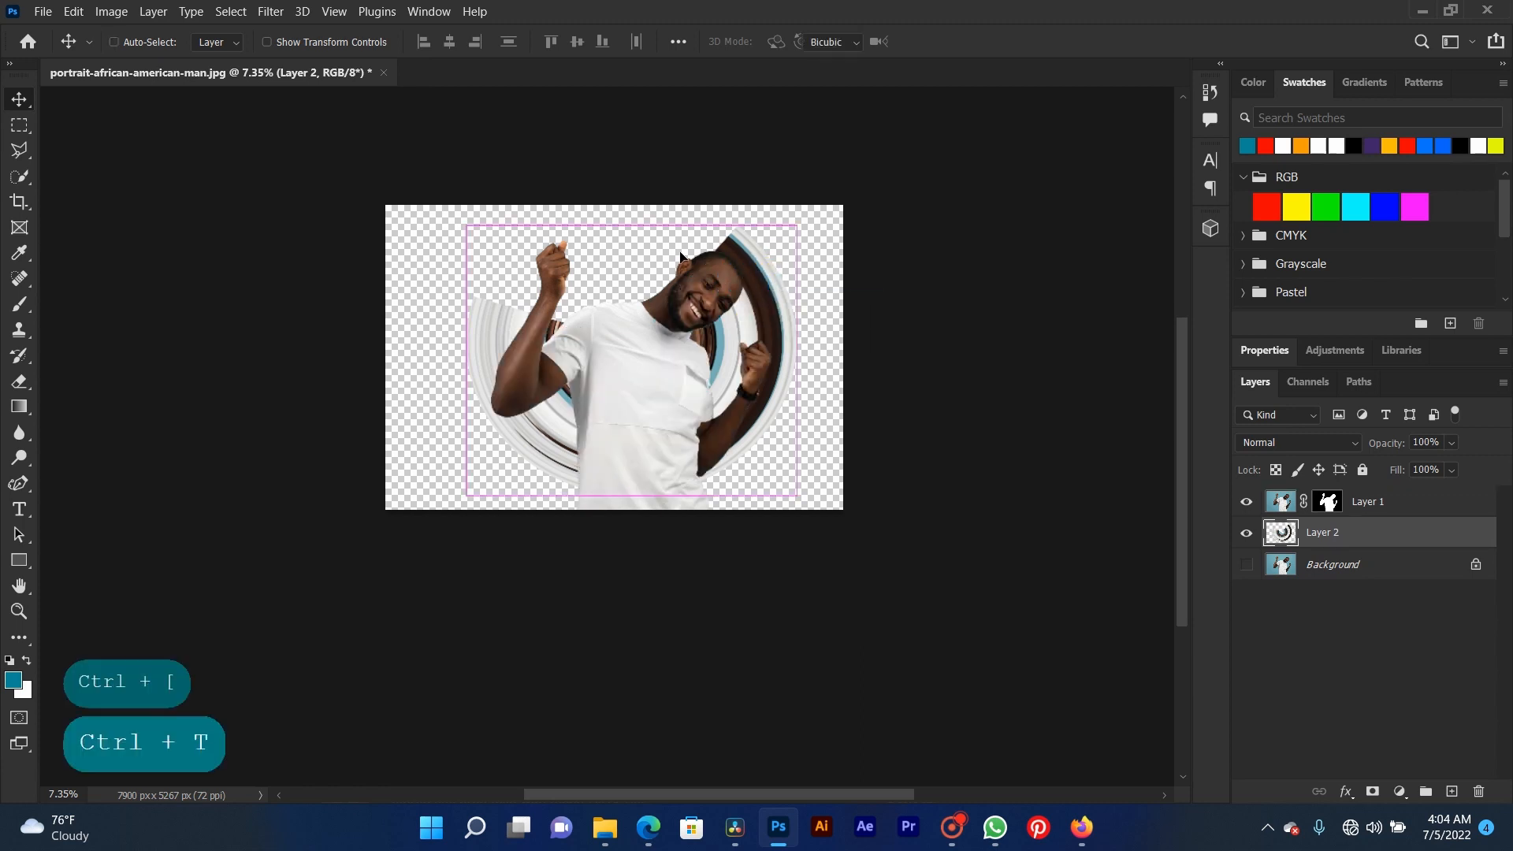
mouse_move(632, 219)
mouse_down()
mouse_move(635, 197)
mouse_move(635, 219)
mouse_up()
drag(457, 500, 448, 512)
drag(800, 222, 524, 498)
key(ctrl+z)
key(Return)
- Scale the man's cutout and the curved strip together to about 88.99%
key(ctrl+t)
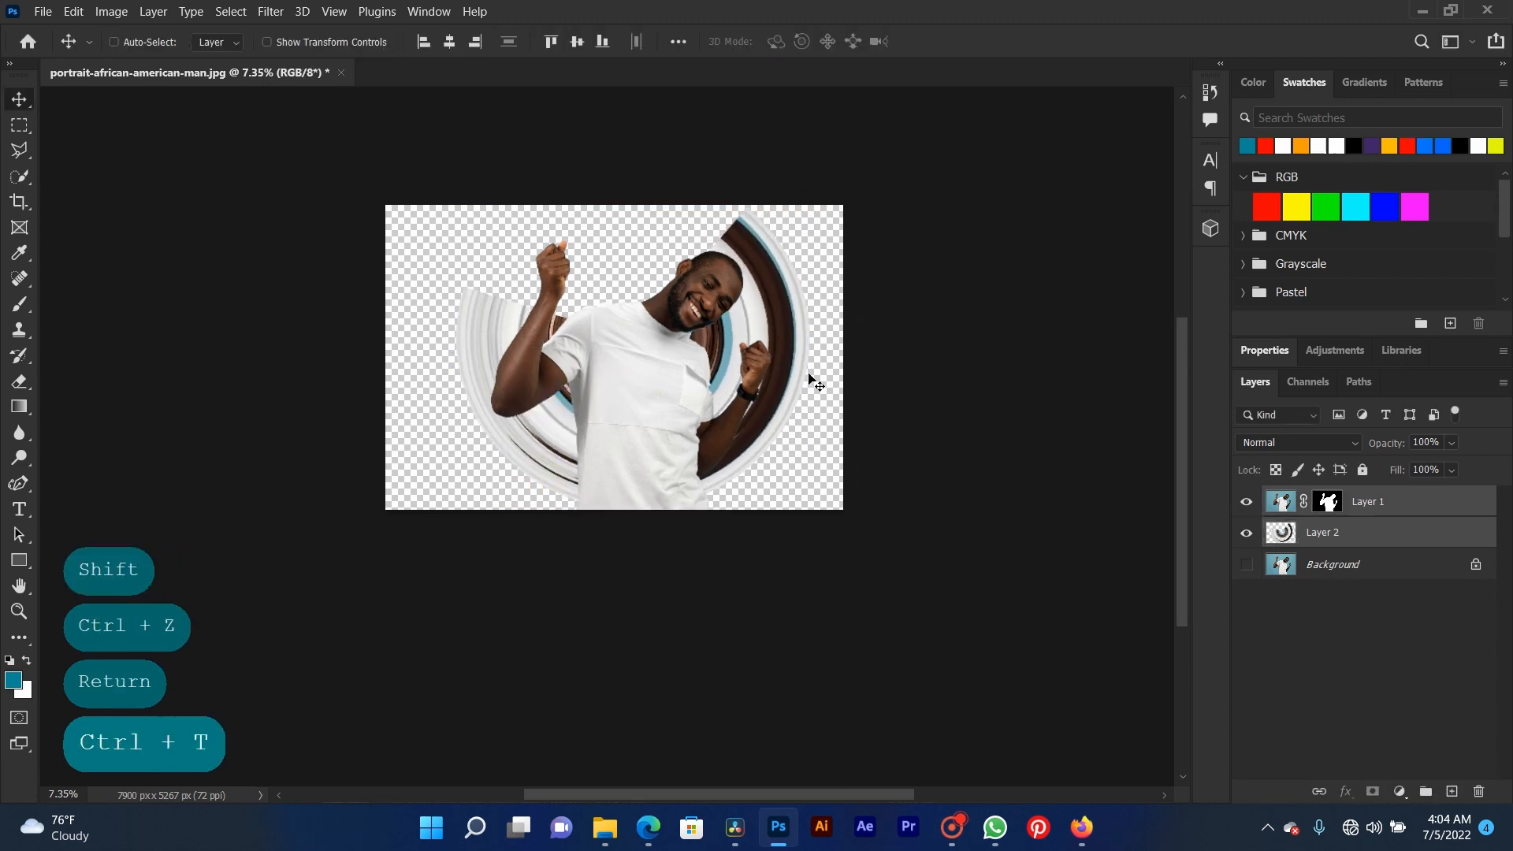
drag(843, 207, 792, 242)
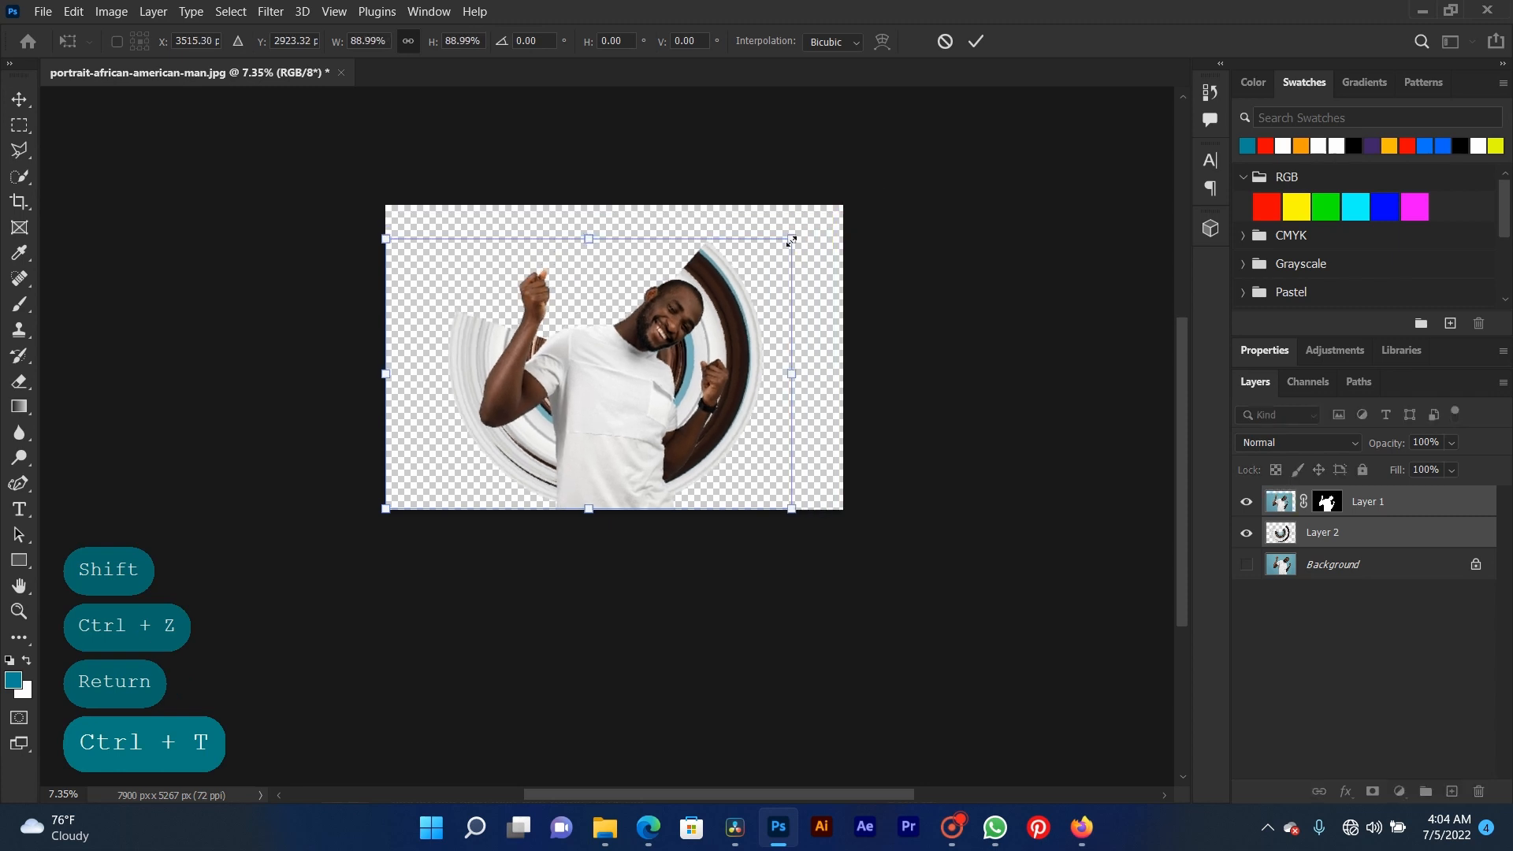
key(Return)
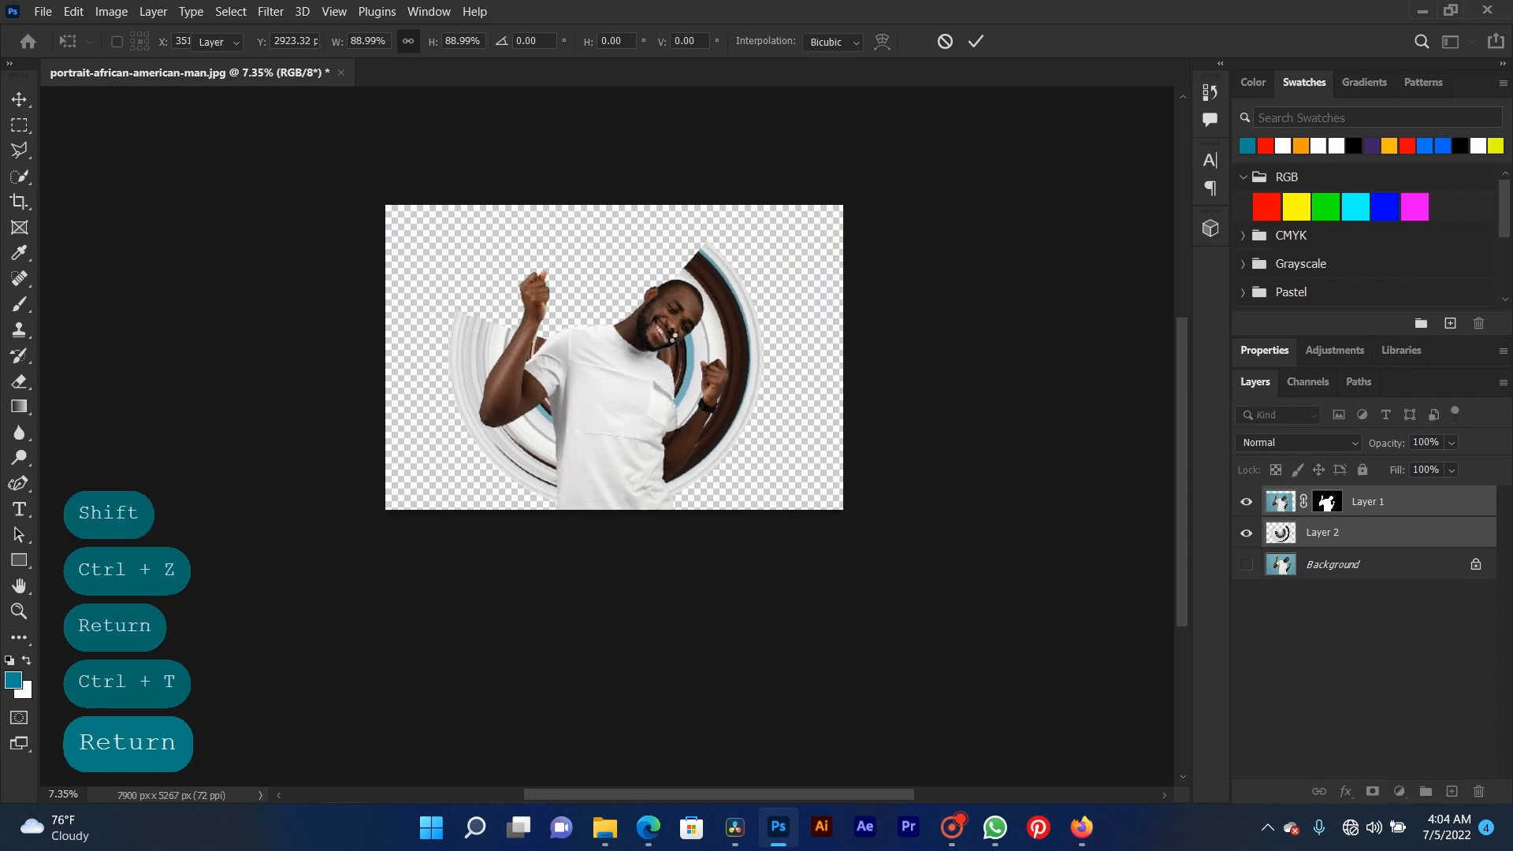
- Enlarge the man's cutout on Layer 1 to about 122.93% and position it in front of the arc, reaching the canvas's lower edge
scroll(672, 337, up, 3)
right_click(672, 337)
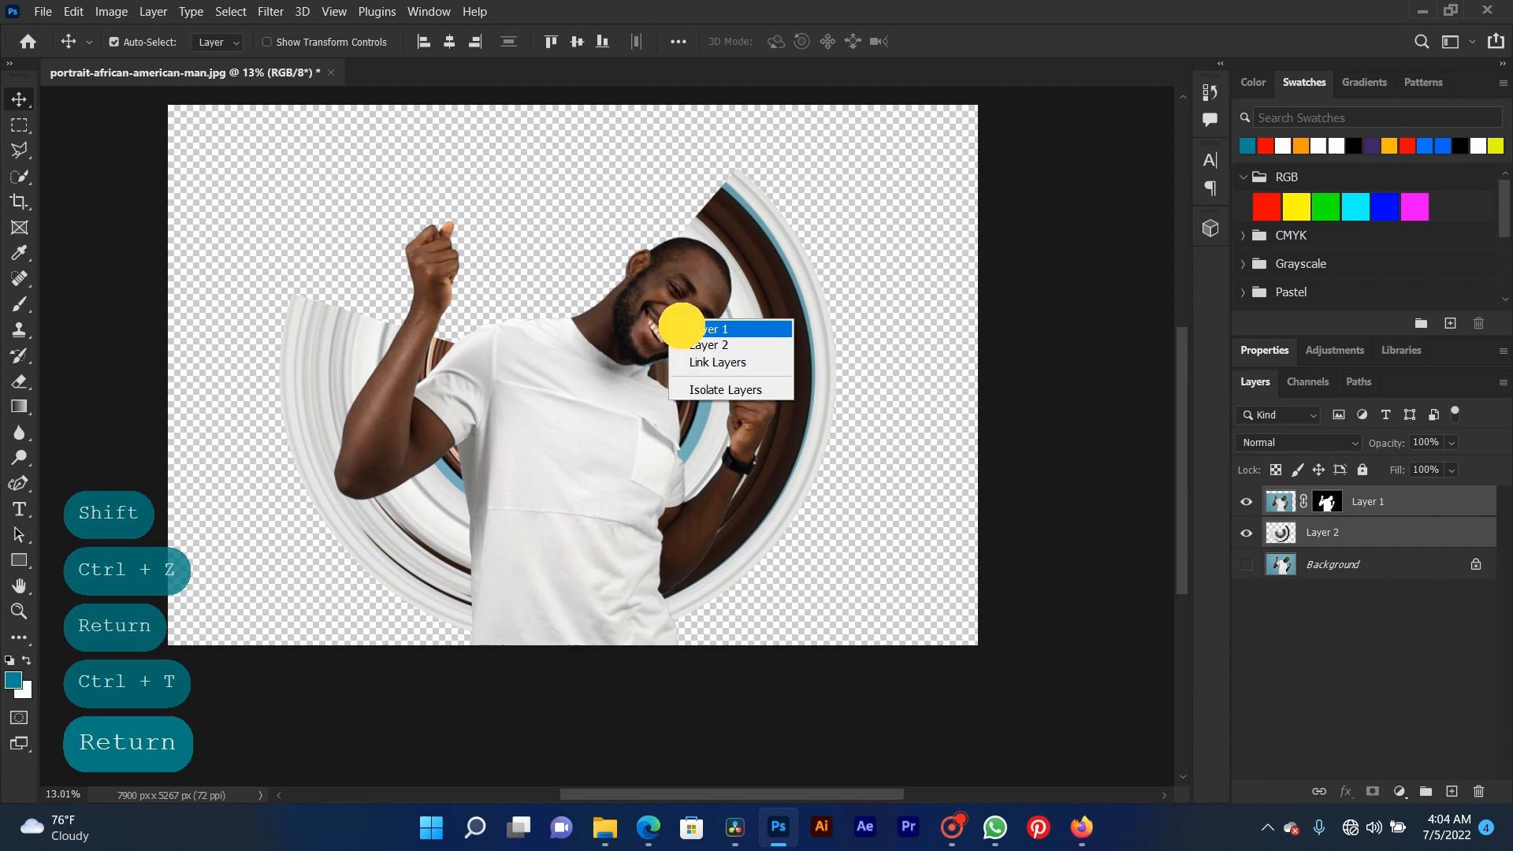
click(690, 323)
key(ctrl+t)
drag(887, 163, 974, 29)
drag(683, 326, 601, 304)
scroll(575, 406, down, 2)
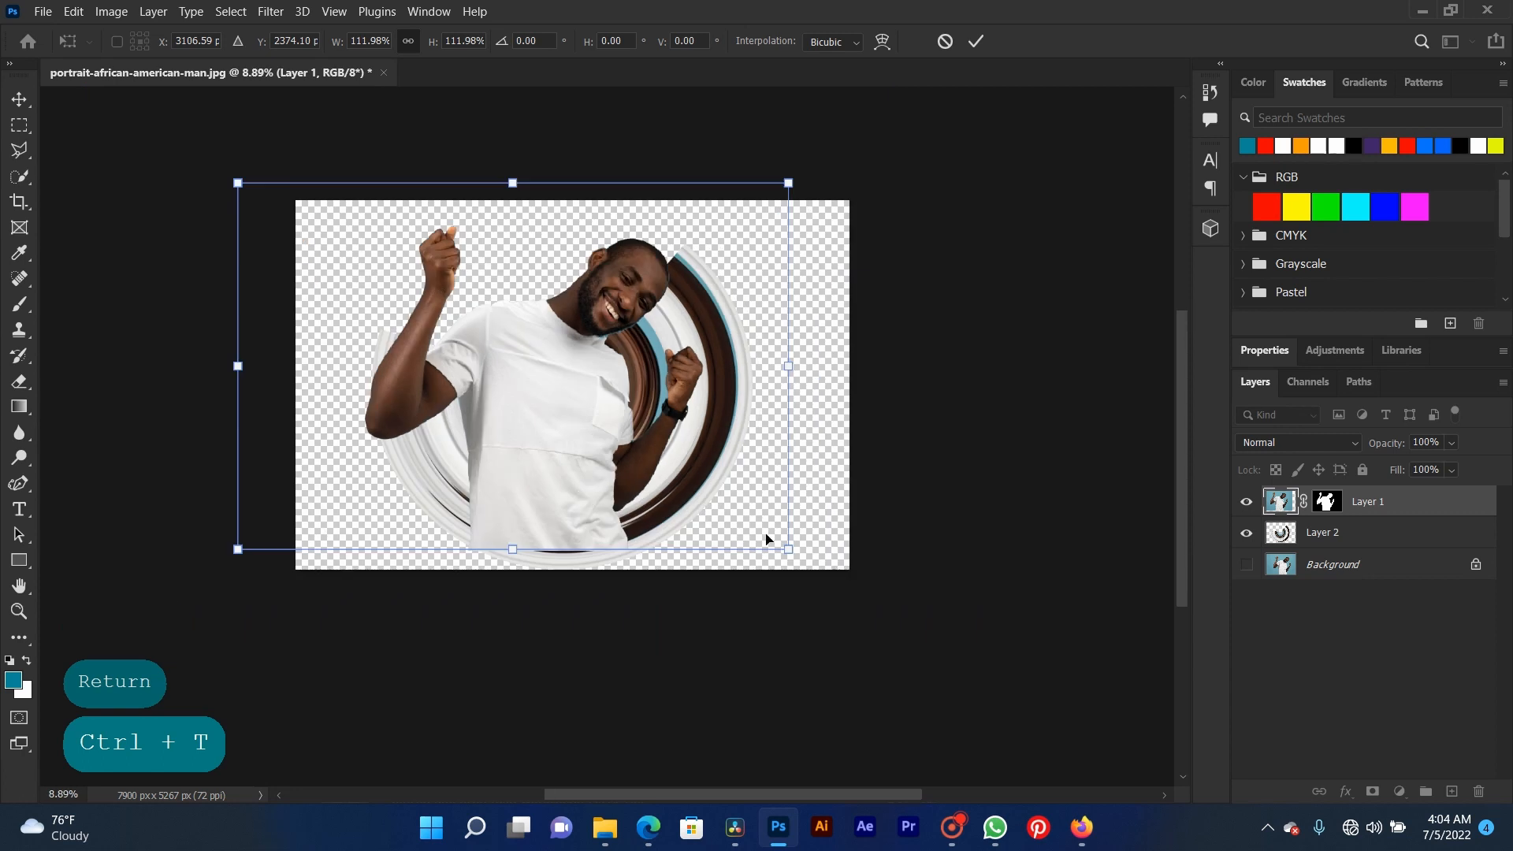
drag(788, 549, 826, 576)
mouse_move(228, 589)
mouse_down()
mouse_move(212, 601)
mouse_move(225, 605)
mouse_up()
key(Return)
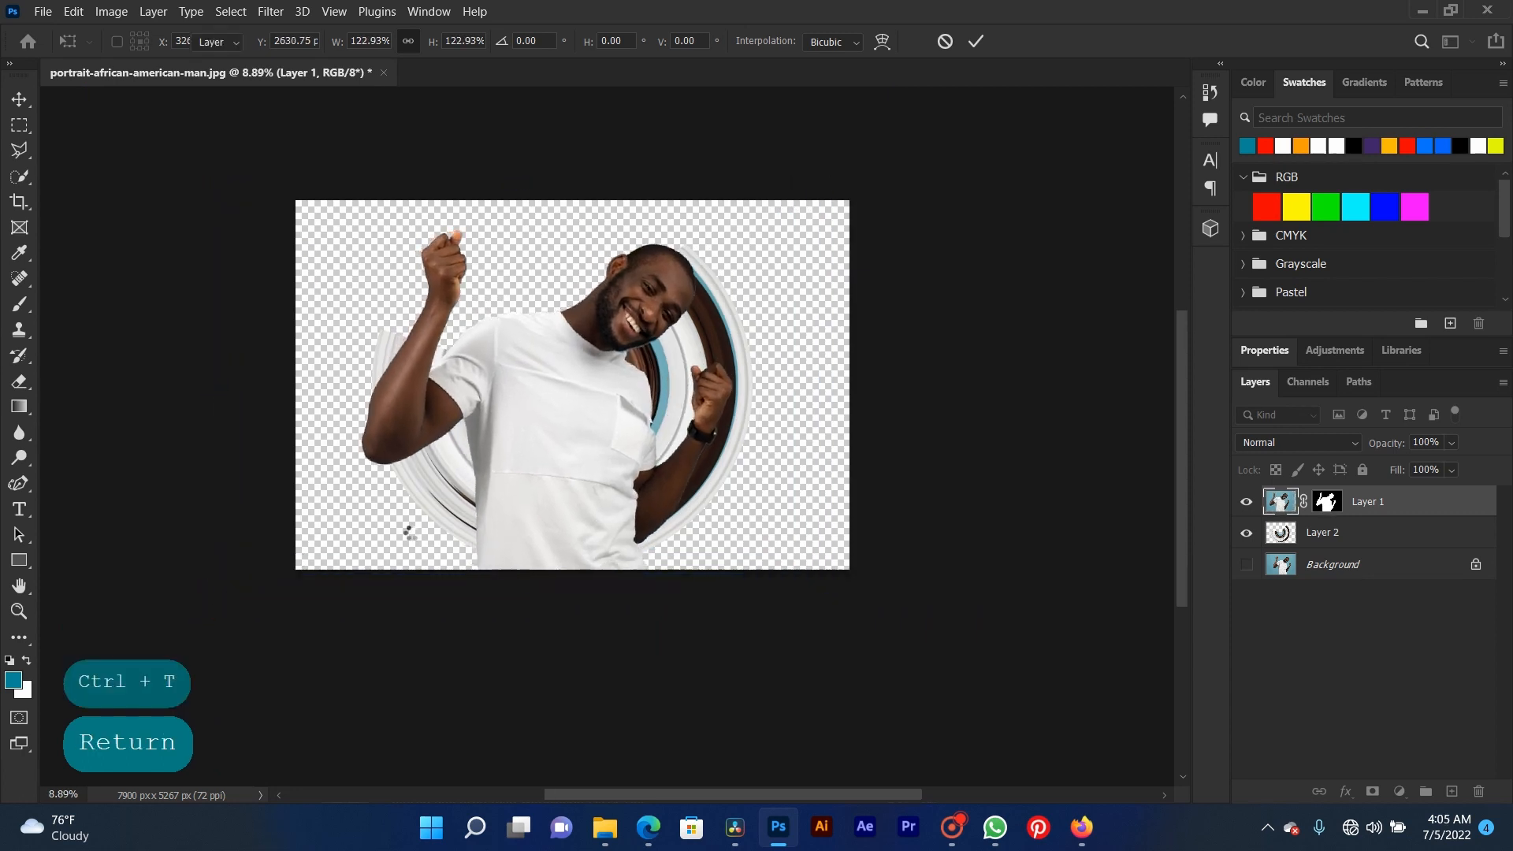
right_click(701, 327)
click(732, 341)
key(ctrl+t)
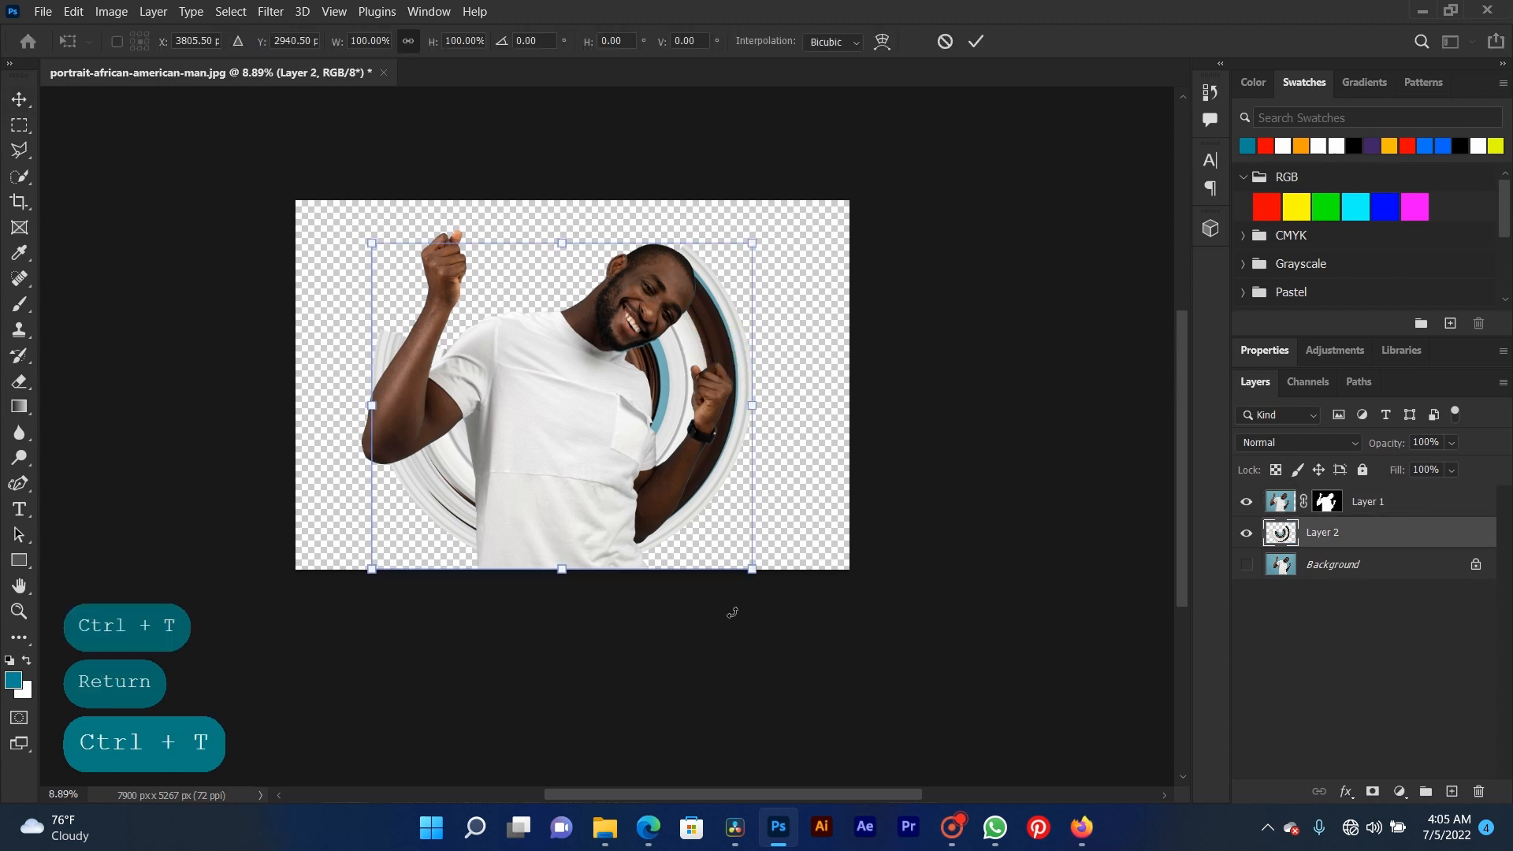
key(Return)
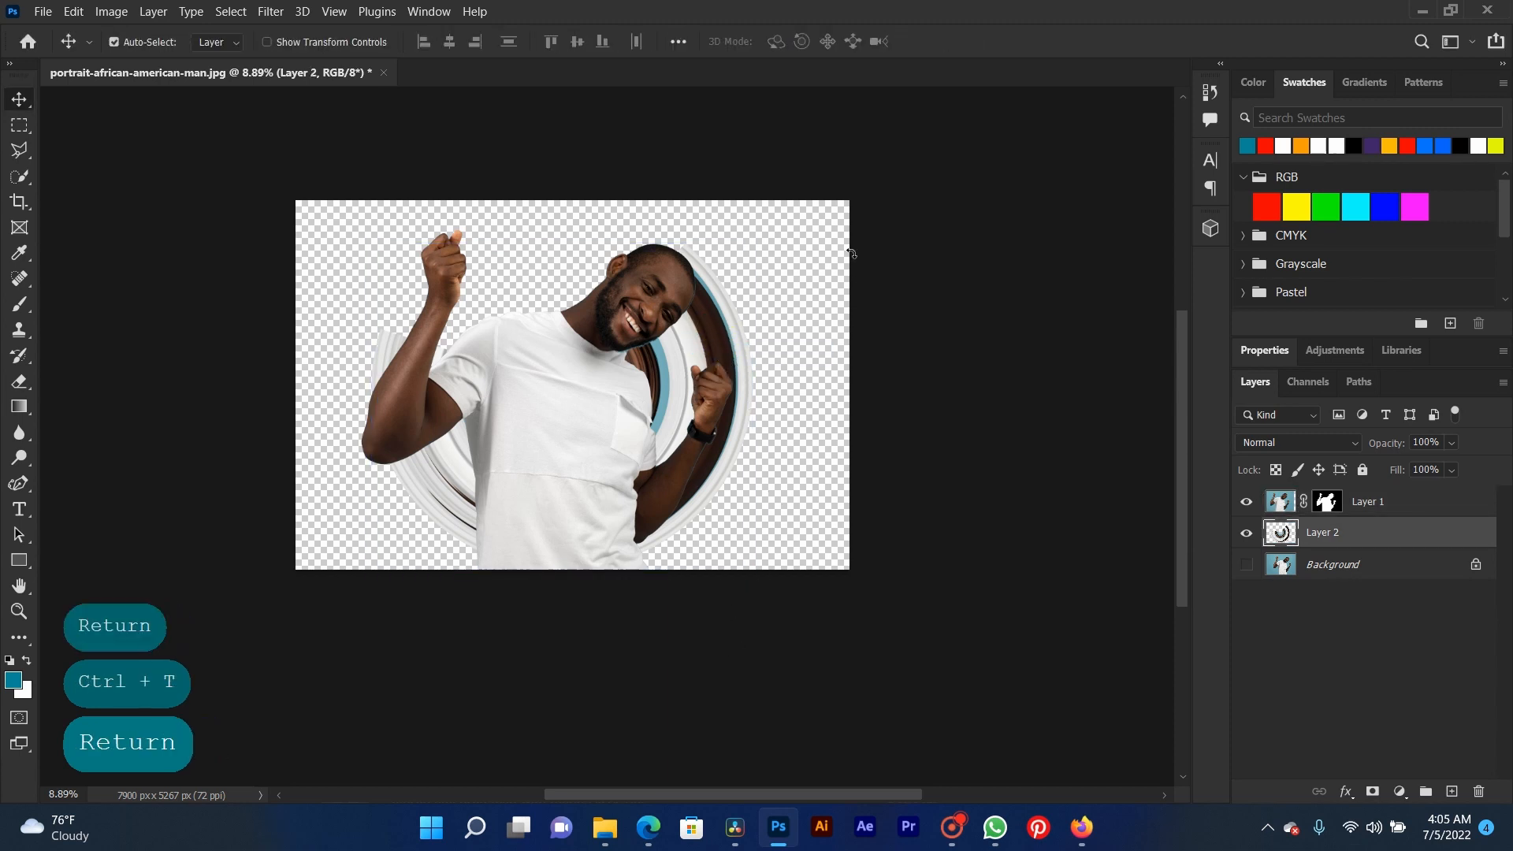
- Scale the man's cutout and the curved strip together to about 81.88% and reposition them nearer the canvas's centre
drag(895, 186, 457, 540)
key(ctrl+t)
drag(855, 584, 716, 513)
drag(426, 378, 501, 399)
key(Return)
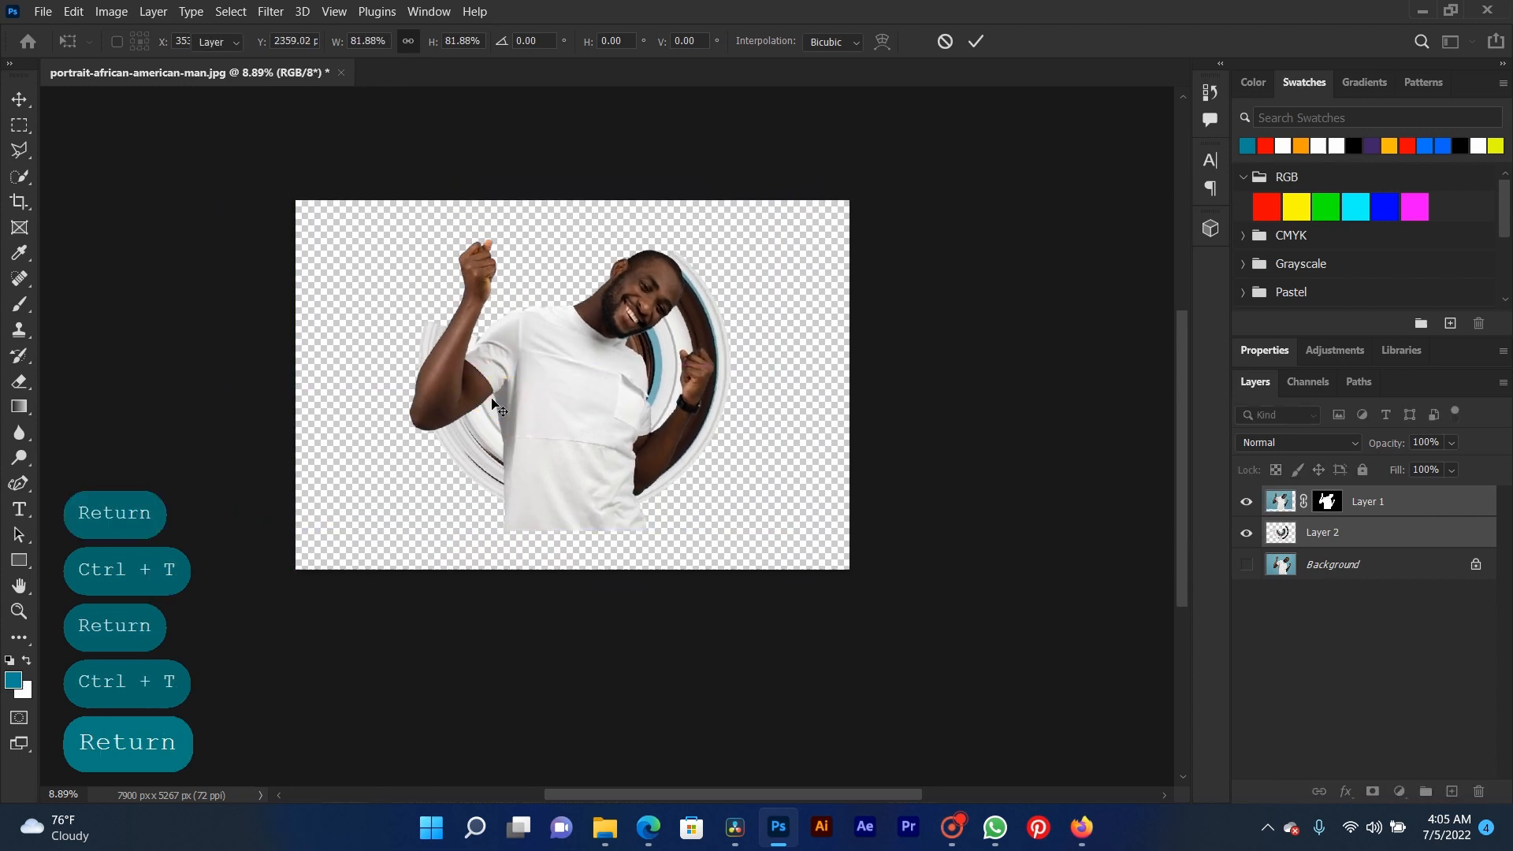
click(588, 405)
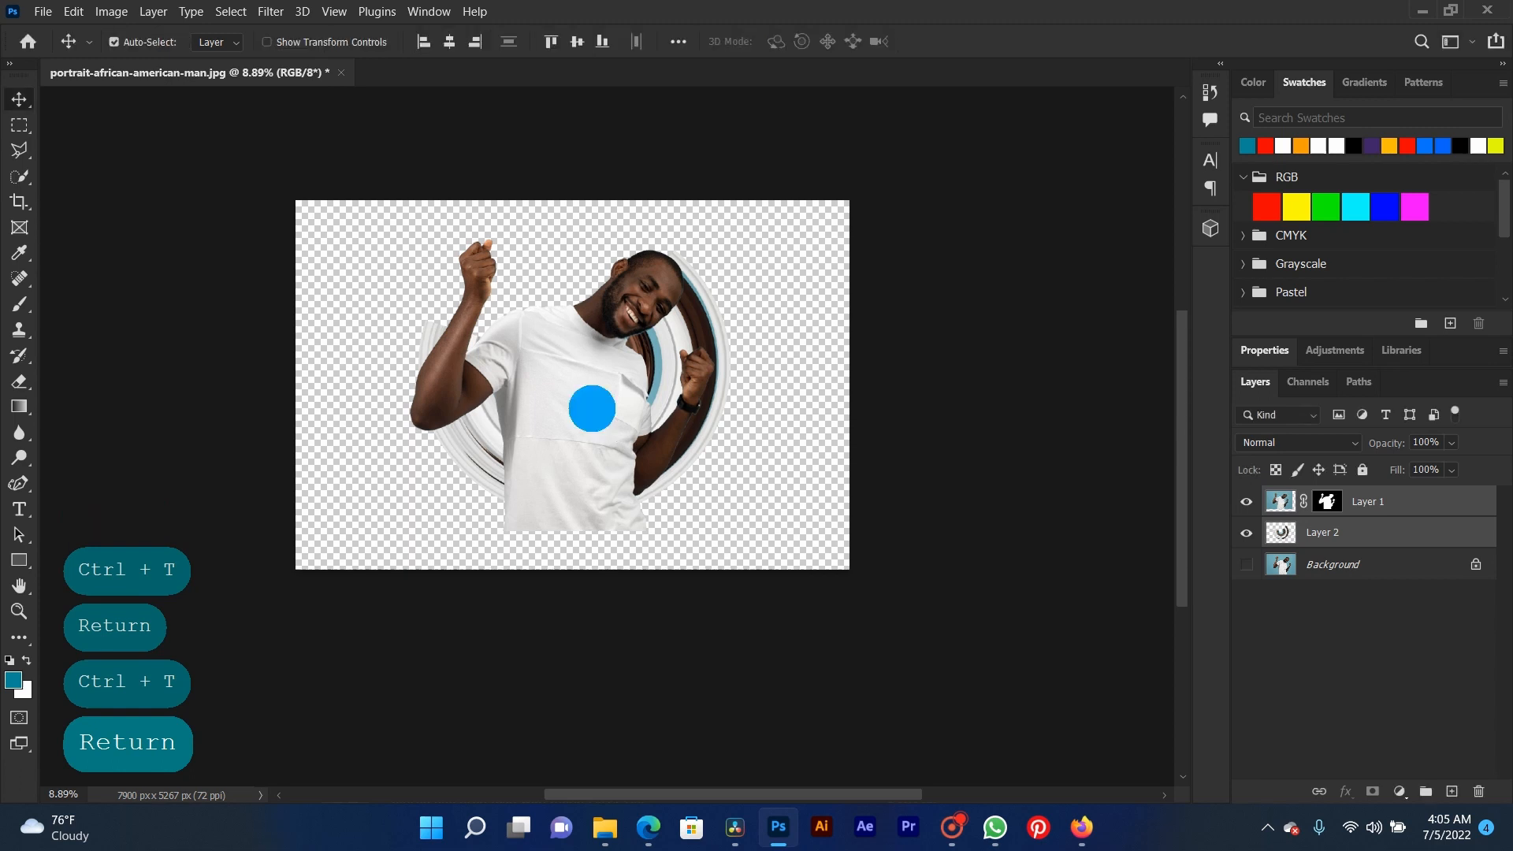
key(ctrl+t)
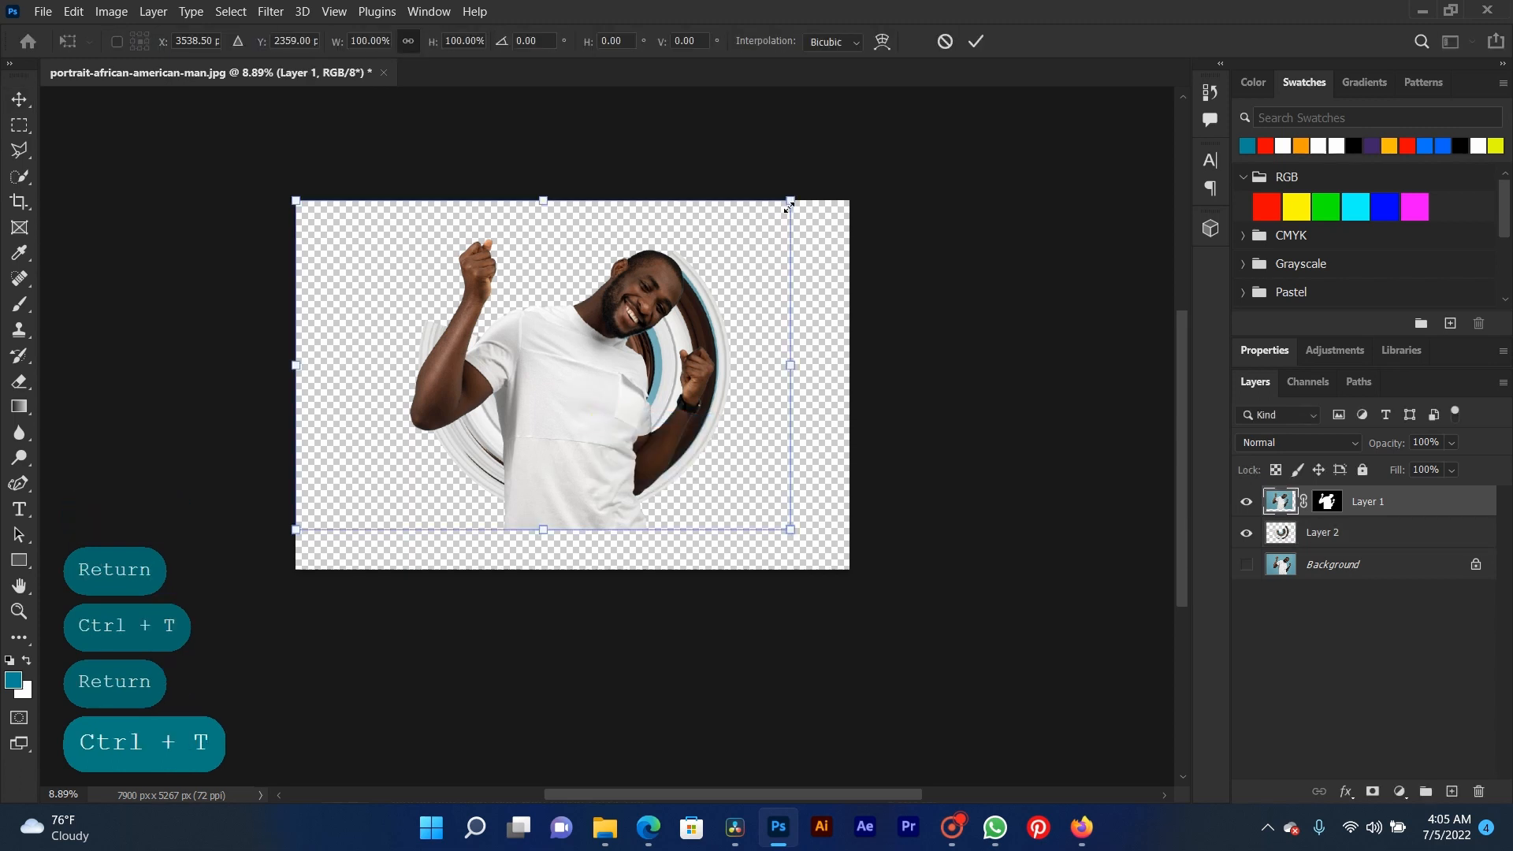
key(Return)
- Enlarge the curved strip on Layer 2 to about 136% so it fills the canvas height around the man
right_click(702, 338)
click(705, 341)
right_click(707, 340)
click(713, 329)
key(ctrl+t)
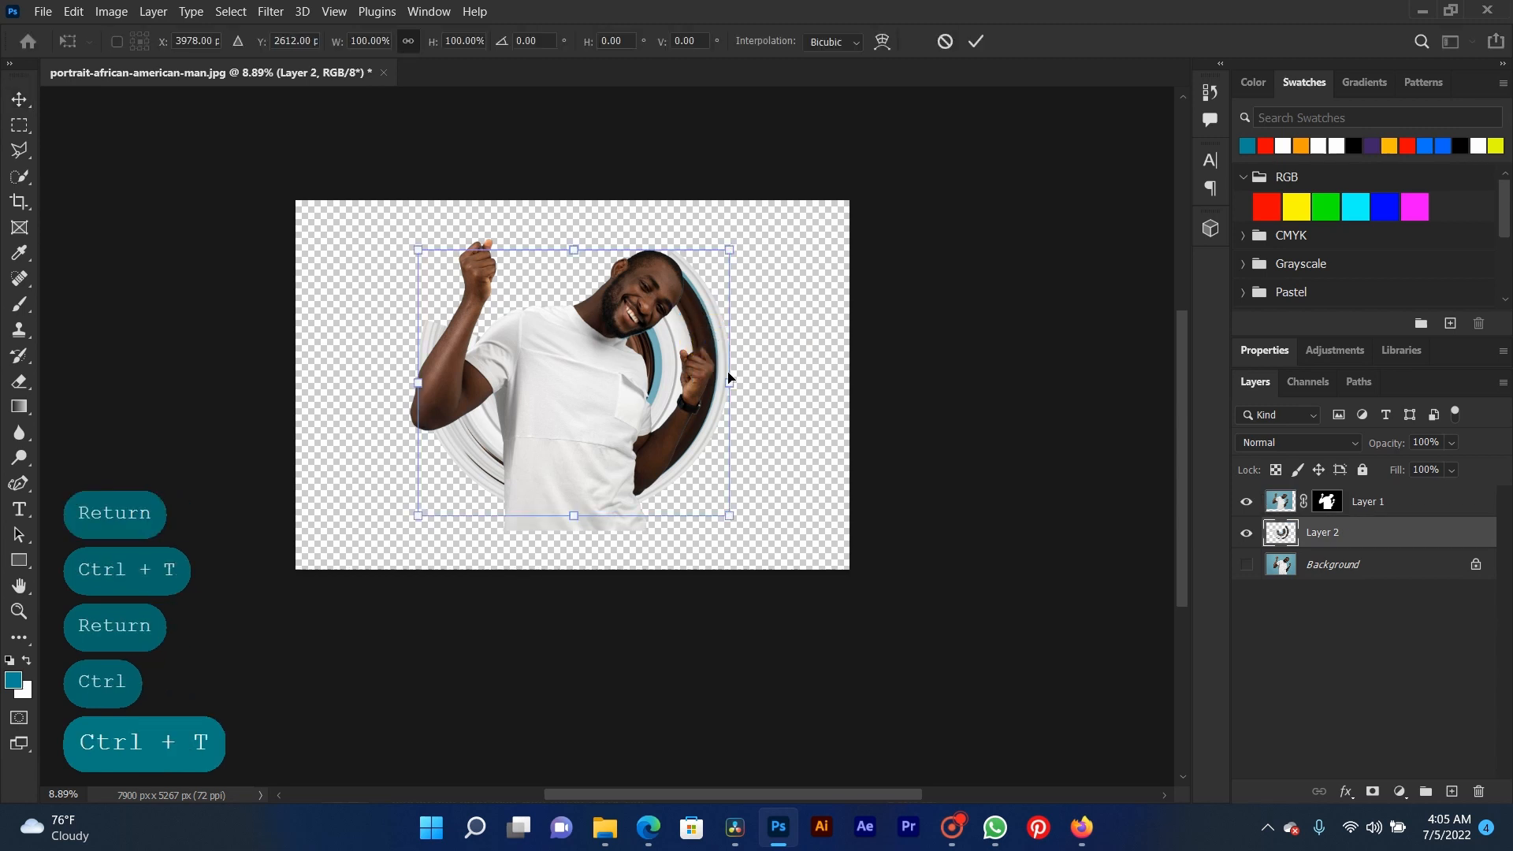
drag(733, 511, 790, 537)
drag(420, 263, 365, 203)
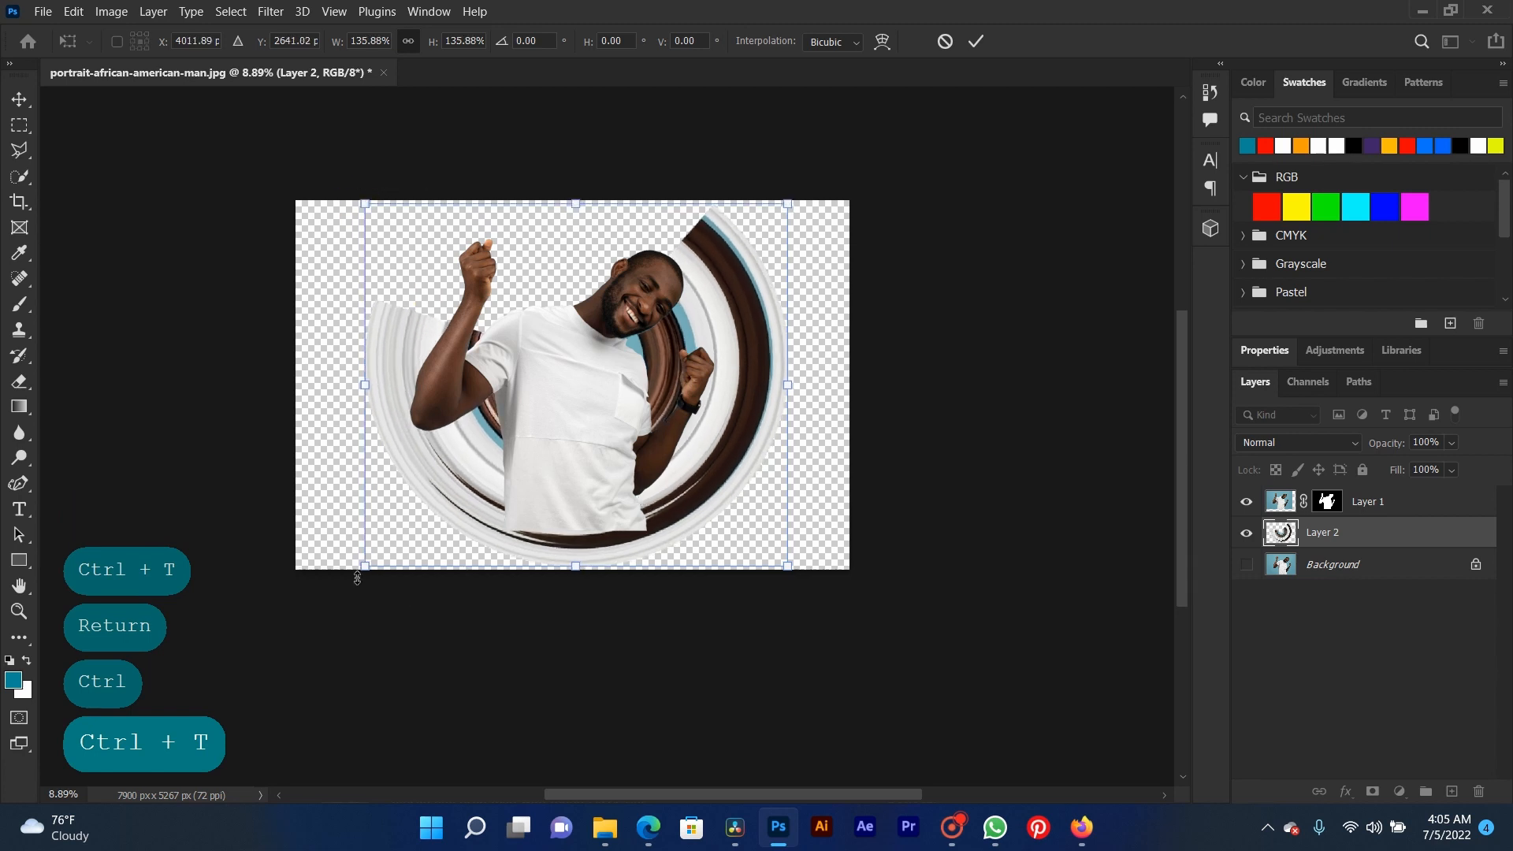
drag(361, 568, 361, 568)
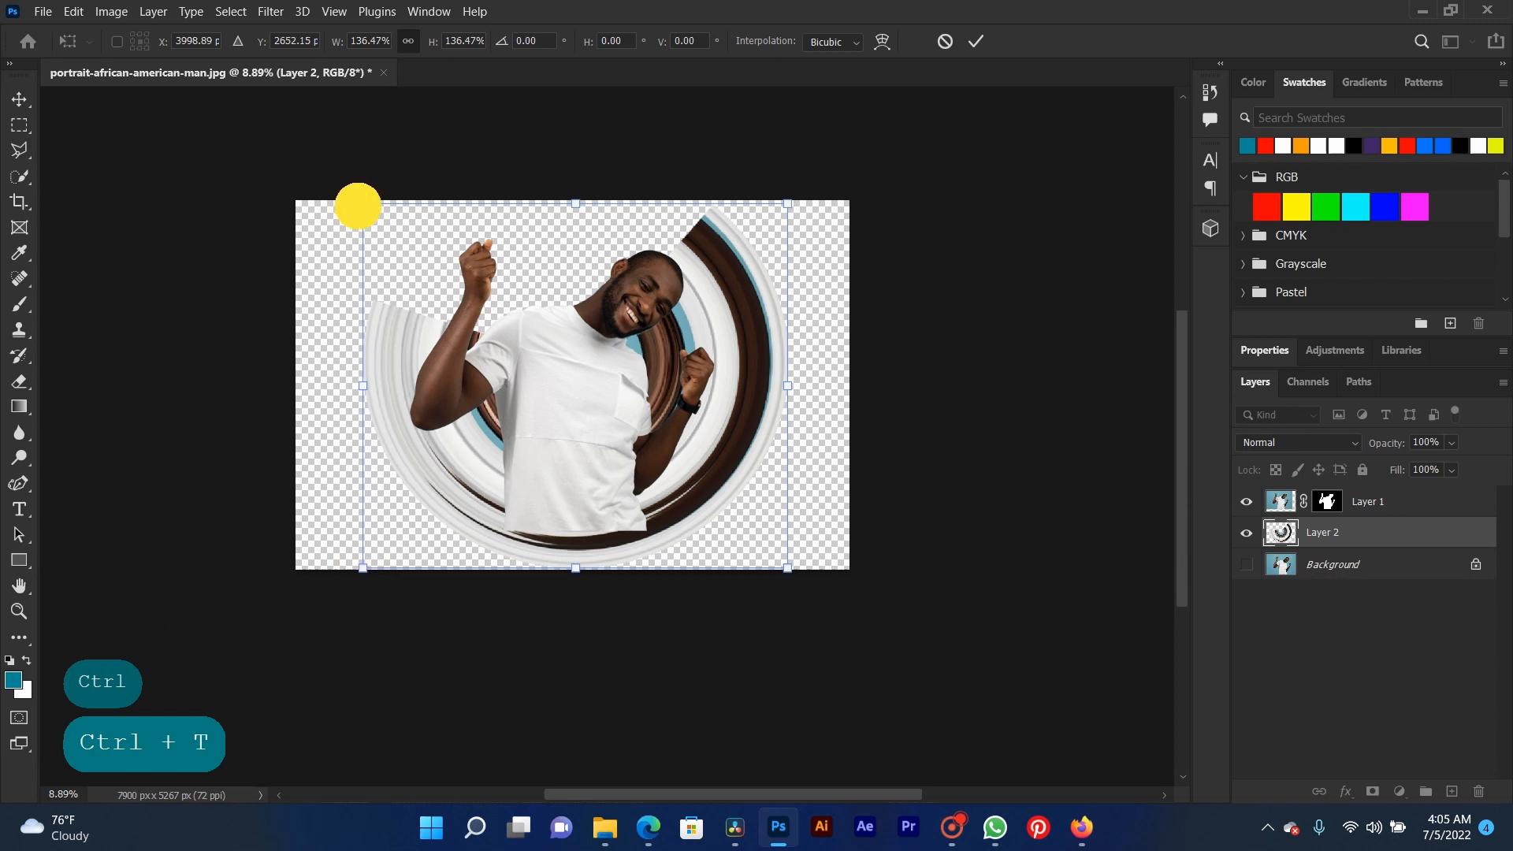
drag(359, 206, 356, 209)
key(Return)
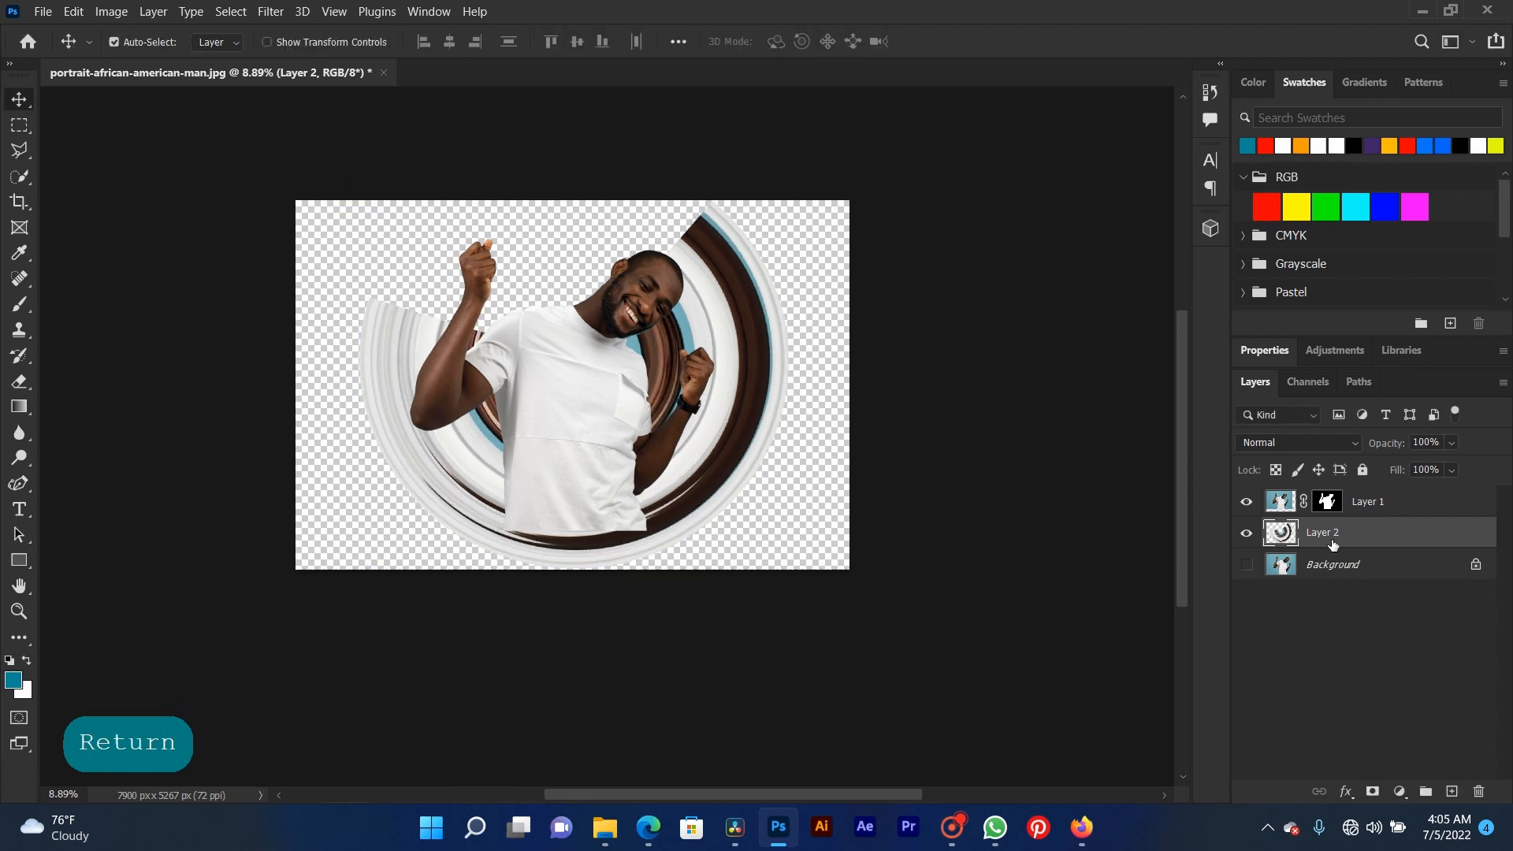
- Fill the Background layer with the teal foreground colour and make it visible
click(1414, 567)
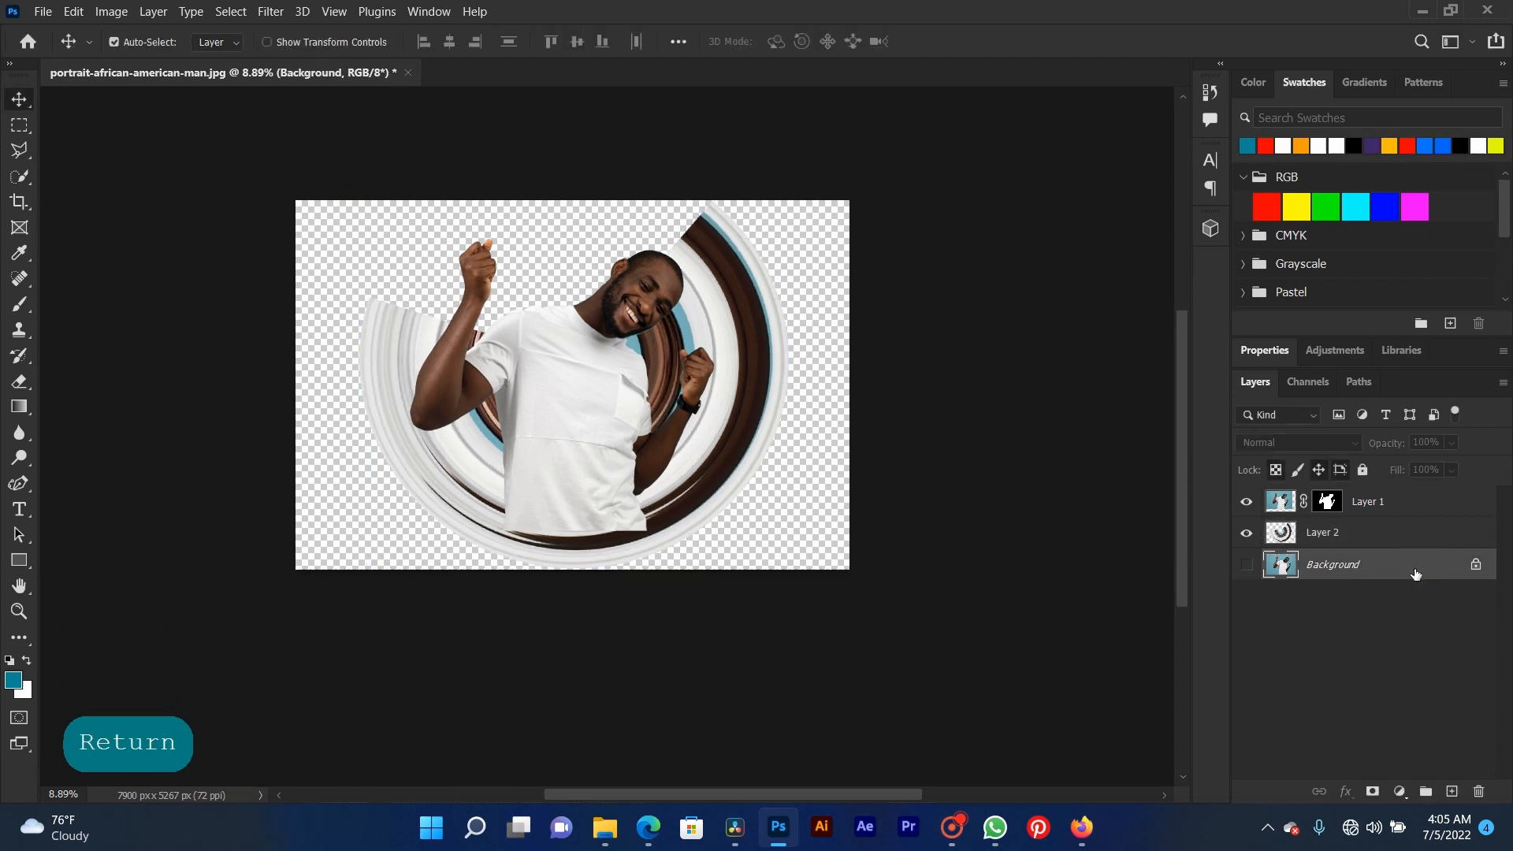
key(alt+Delete)
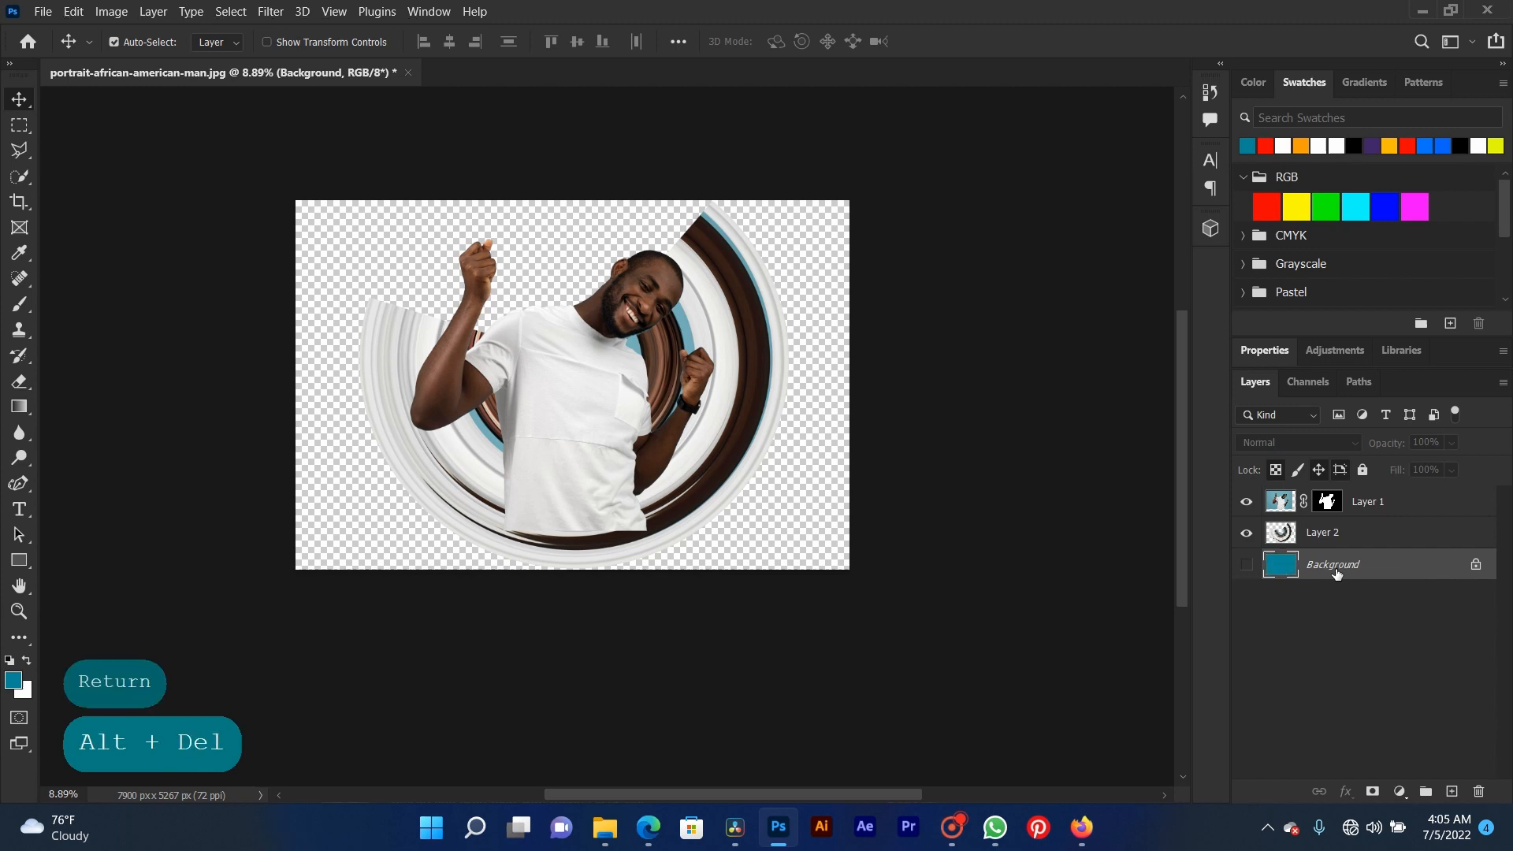
click(1246, 564)
- Scale the curved strip on Layer 2 to about 90.01% width and 92.91% height, leaving a margin inside the canvas edges
click(433, 473)
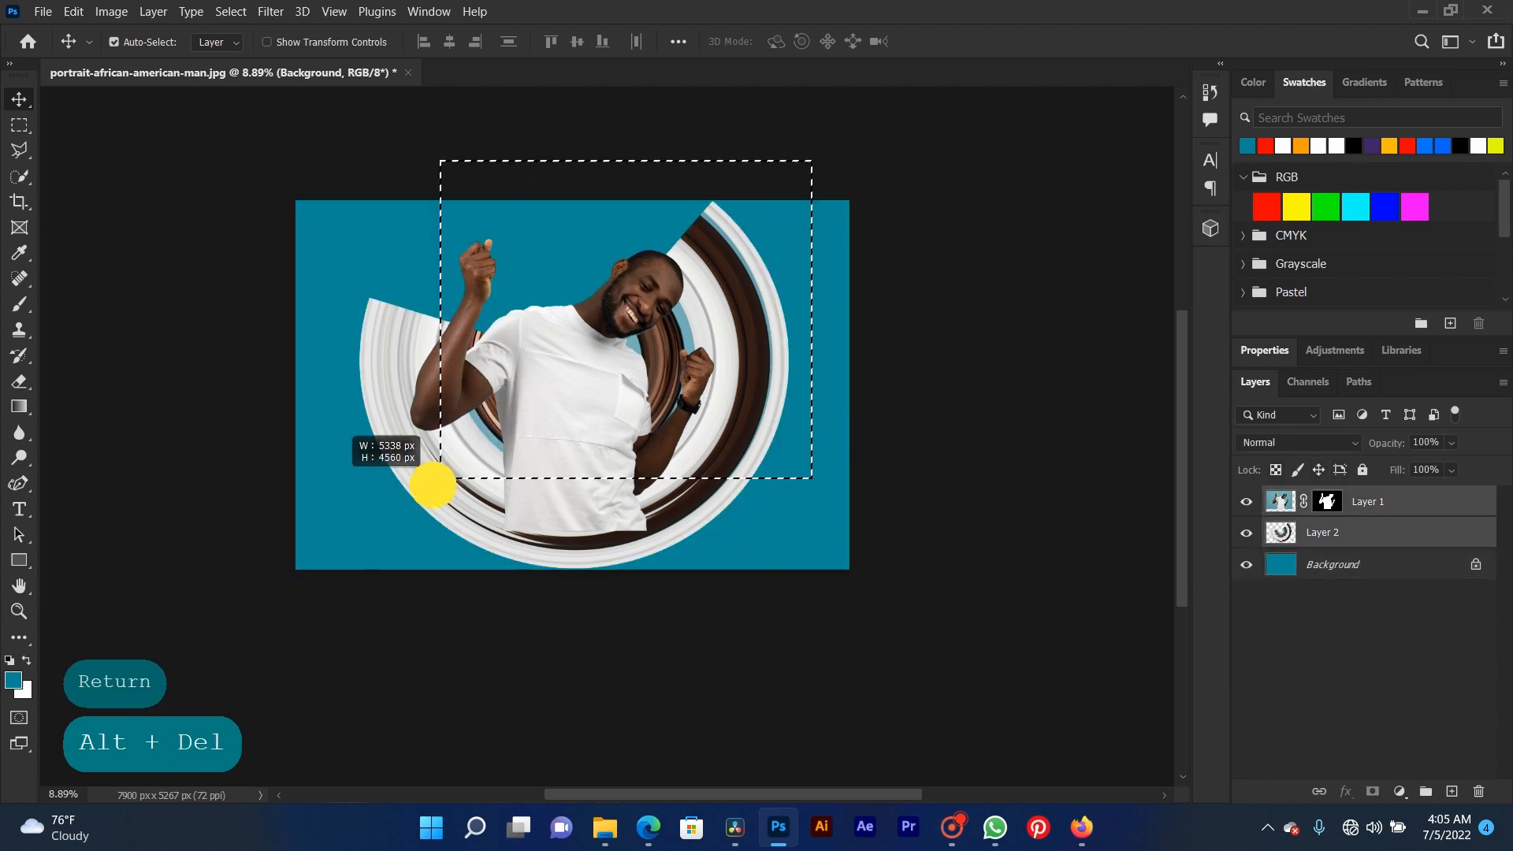
right_click(755, 306)
click(776, 312)
key(ctrl+t)
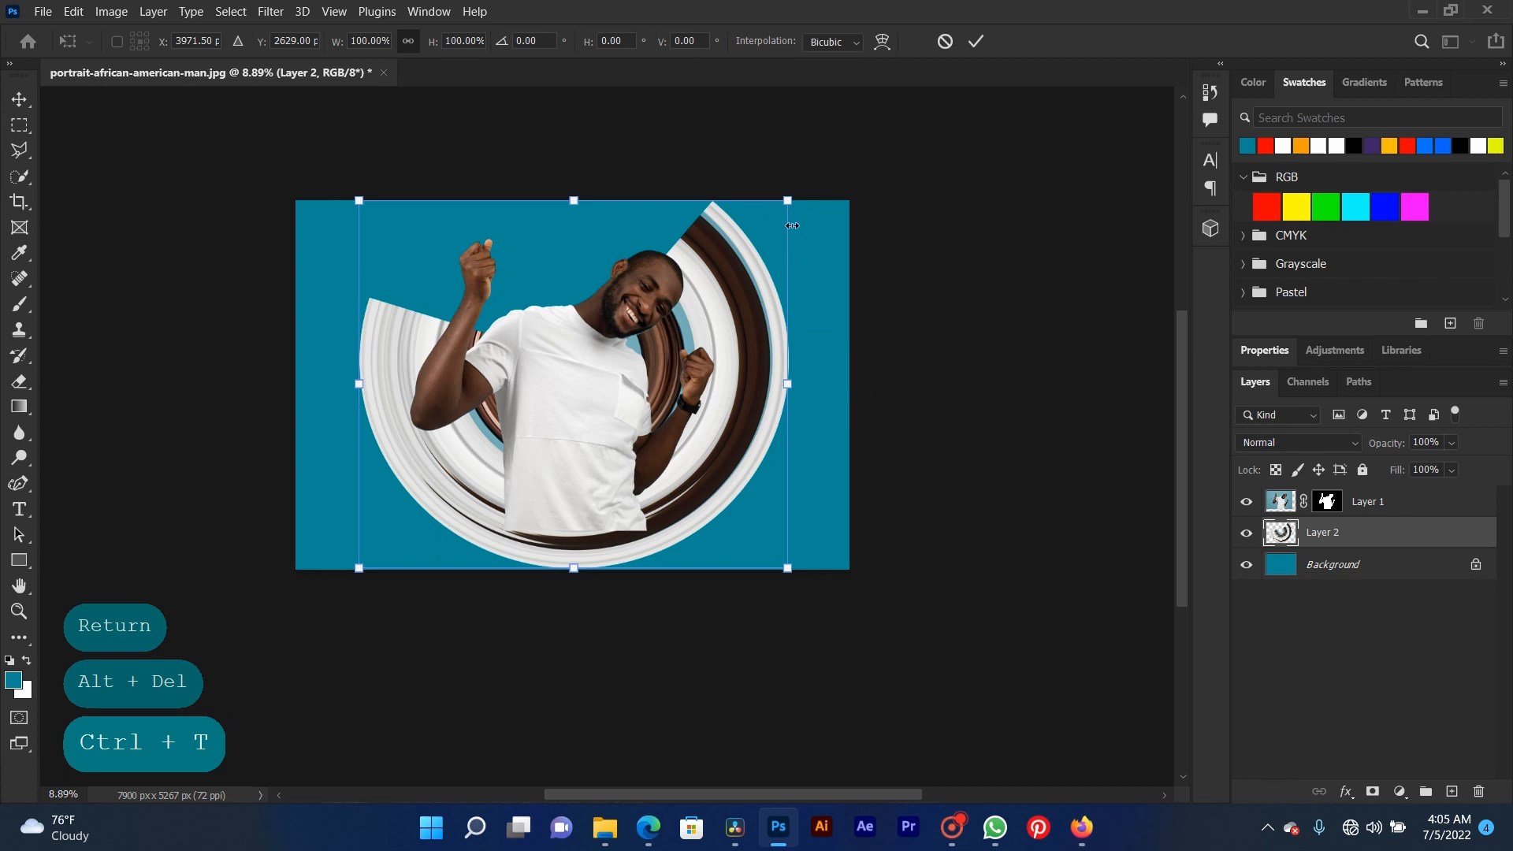
key(shift)
mouse_move(789, 385)
mouse_down()
mouse_move(760, 379)
mouse_move(775, 384)
mouse_up()
key(ctrl+z)
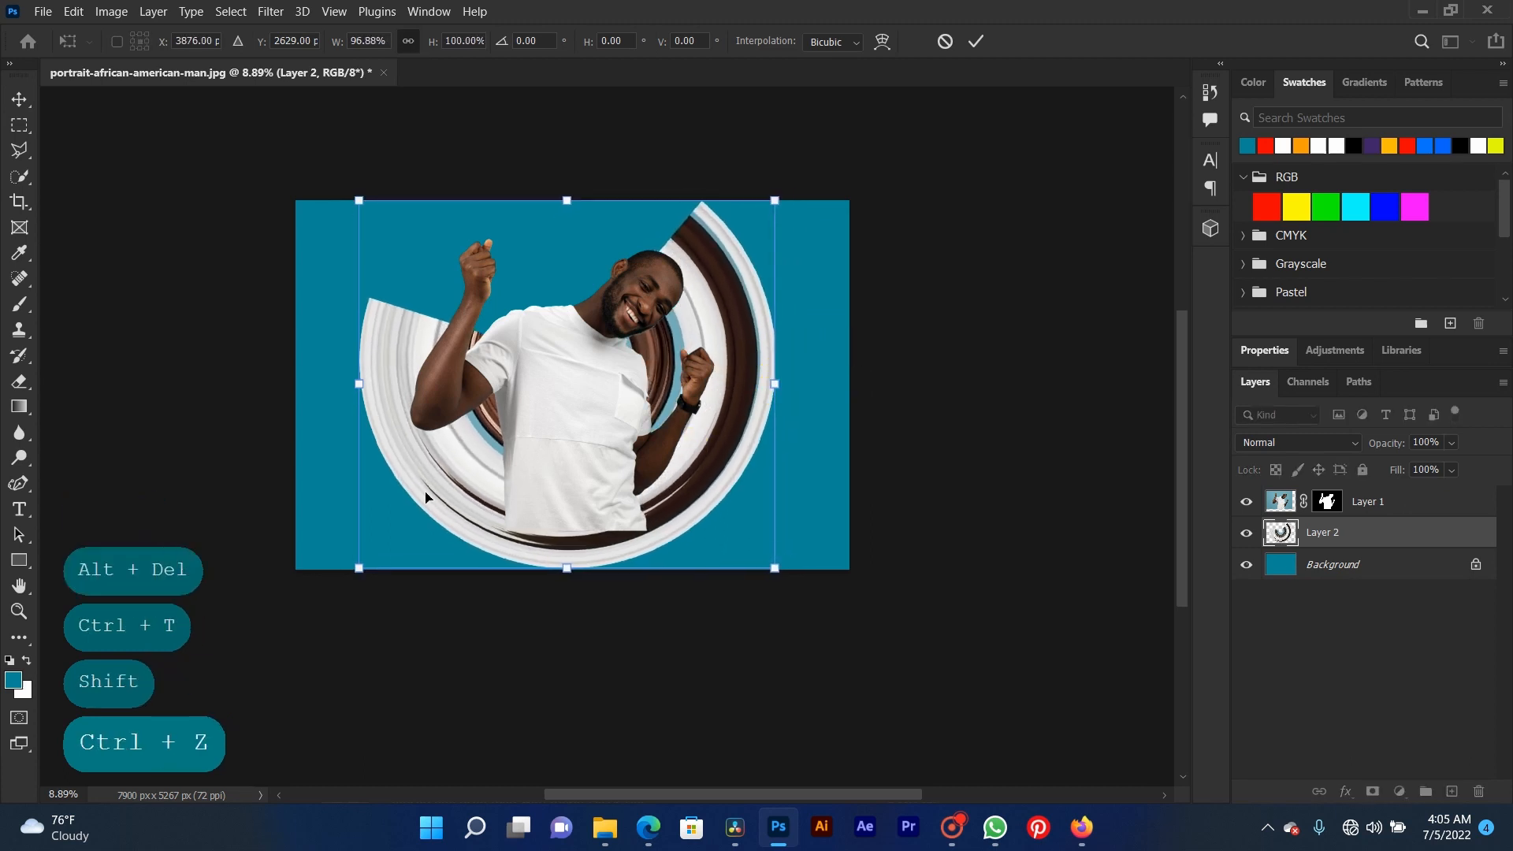
key(shift)
drag(352, 571, 377, 551)
mouse_move(774, 202)
mouse_down()
mouse_move(748, 213)
mouse_move(762, 211)
mouse_up()
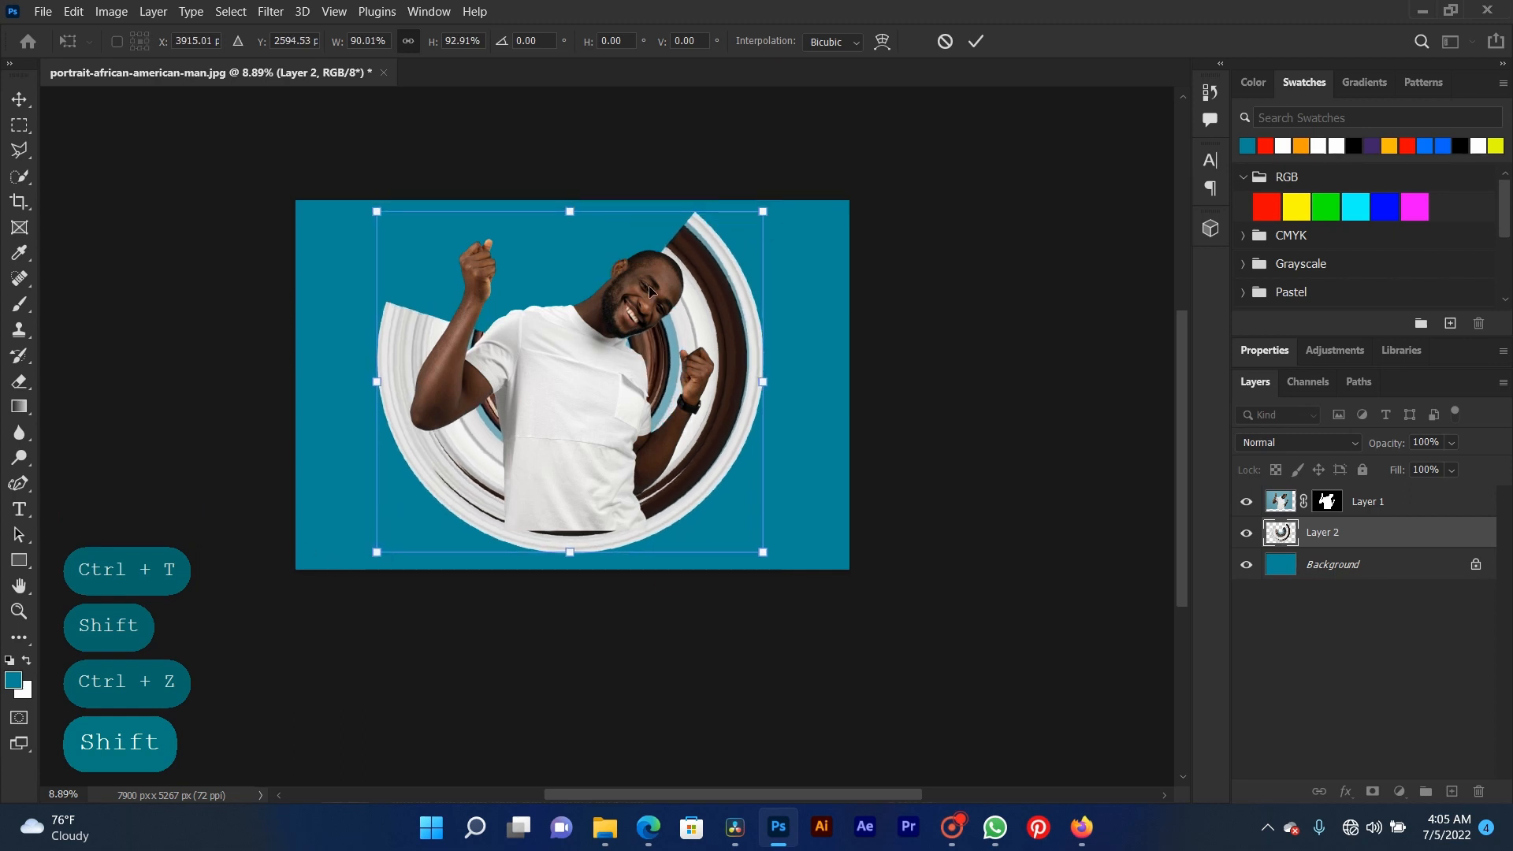
key(Return)
- Scale the man's cutout and the curved strip down together so both sit well inside the teal background
drag(733, 156, 406, 490)
key(ctrl+t)
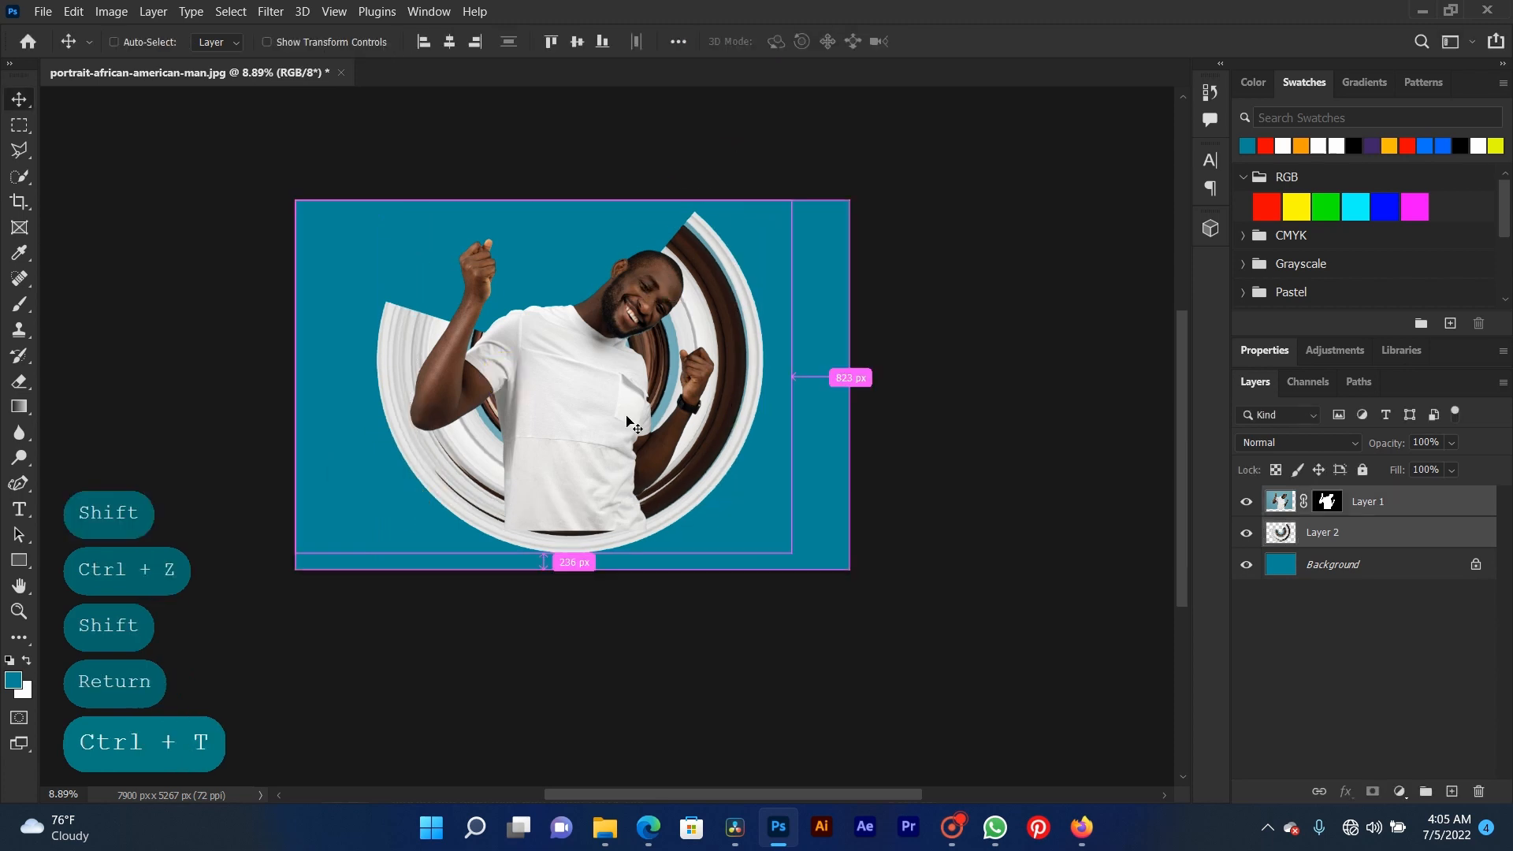
drag(792, 201, 701, 265)
drag(296, 553, 365, 503)
drag(699, 266, 748, 235)
key(Return)
- Enlarge only the curved strip on Layer 2 to about 125.90% behind the man
right_click(695, 306)
click(713, 311)
key(ctrl+t)
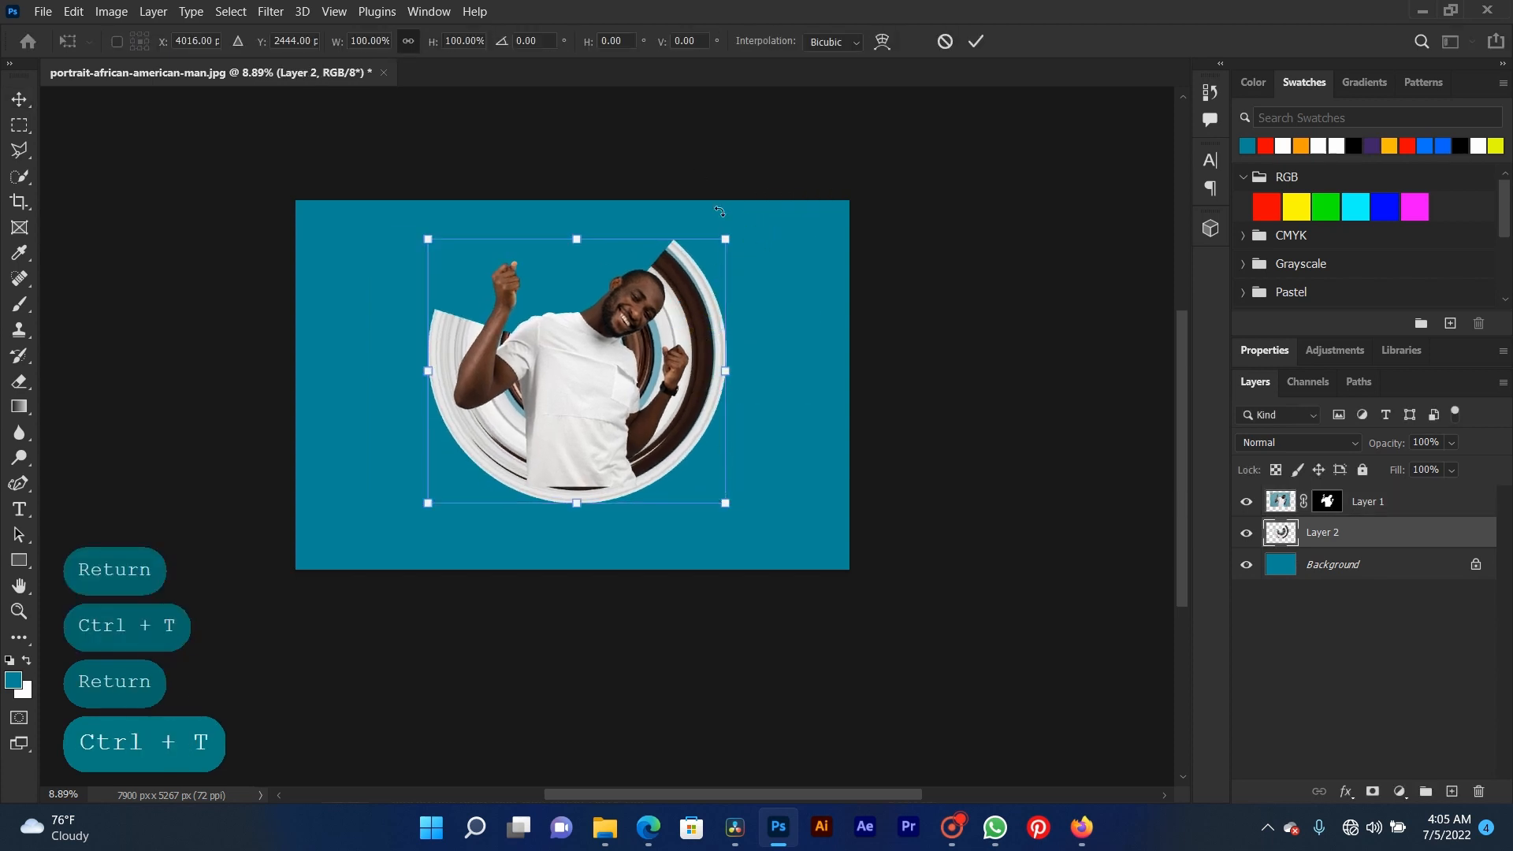
drag(733, 238, 763, 197)
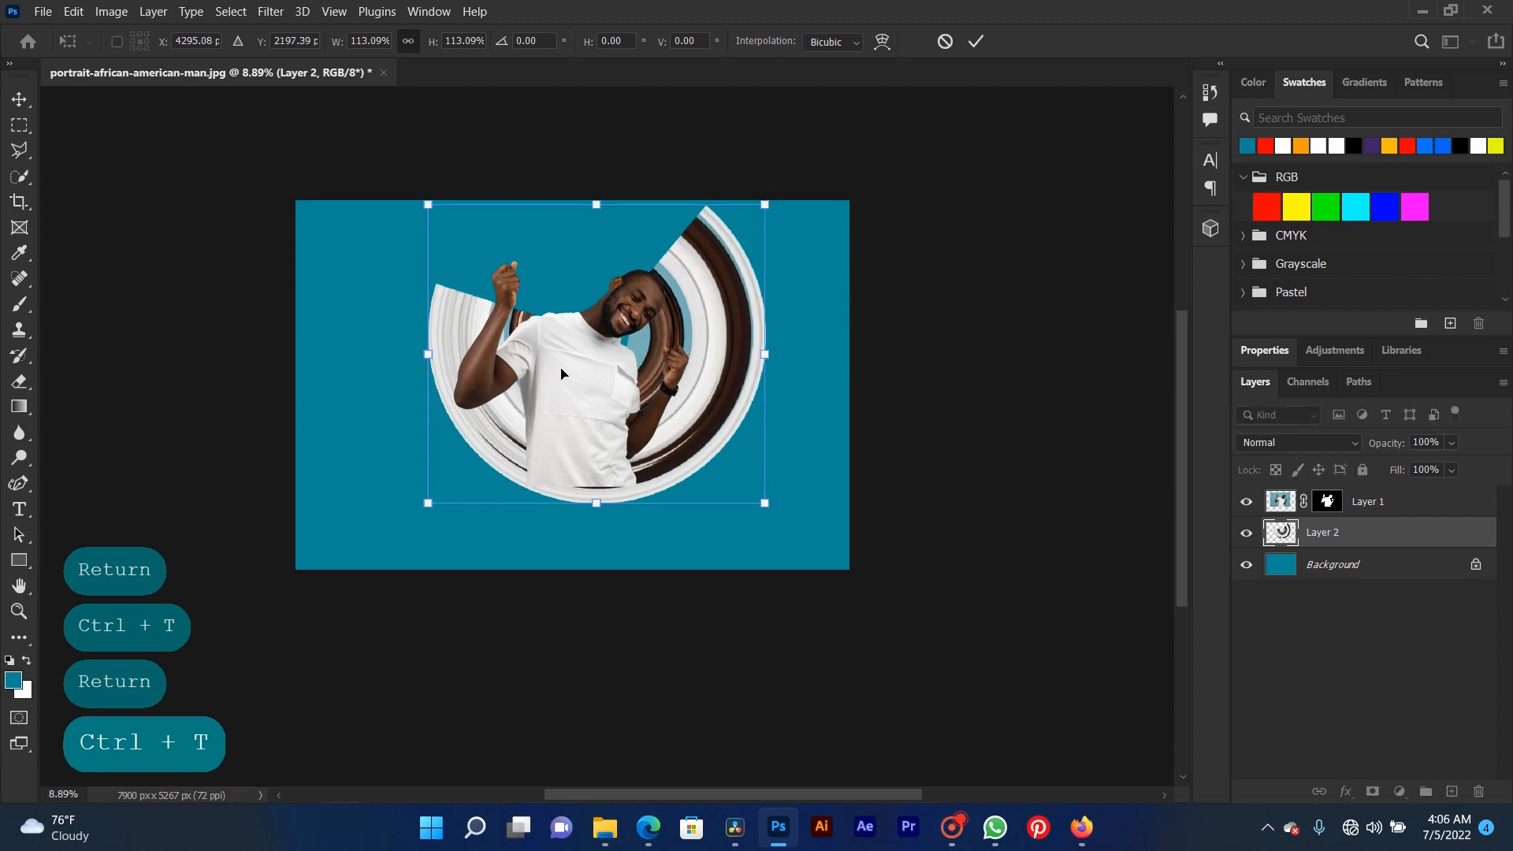
drag(428, 503, 409, 517)
drag(390, 528, 383, 537)
key(Return)
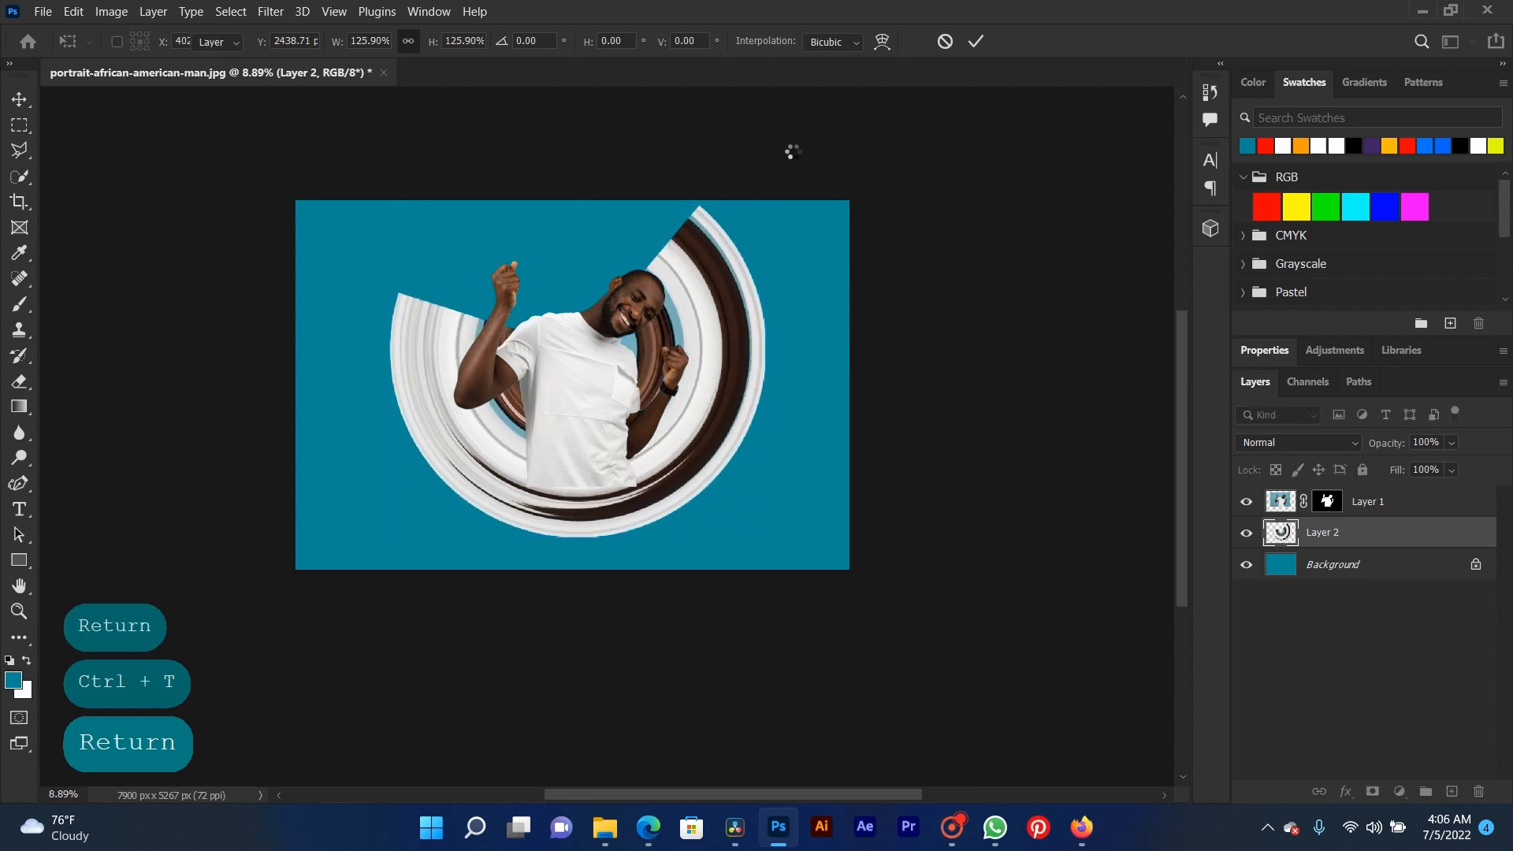
- Move the man's cutout and the curved strip together slightly down and to the left
drag(768, 175, 517, 483)
drag(595, 362, 595, 376)
drag(728, 359, 719, 358)
- Enlarge the man's cutout on Layer 1 to about 120.33%, keeping it in front of the arc
right_click(581, 430)
click(583, 433)
drag(582, 431, 585, 424)
key(ctrl+t)
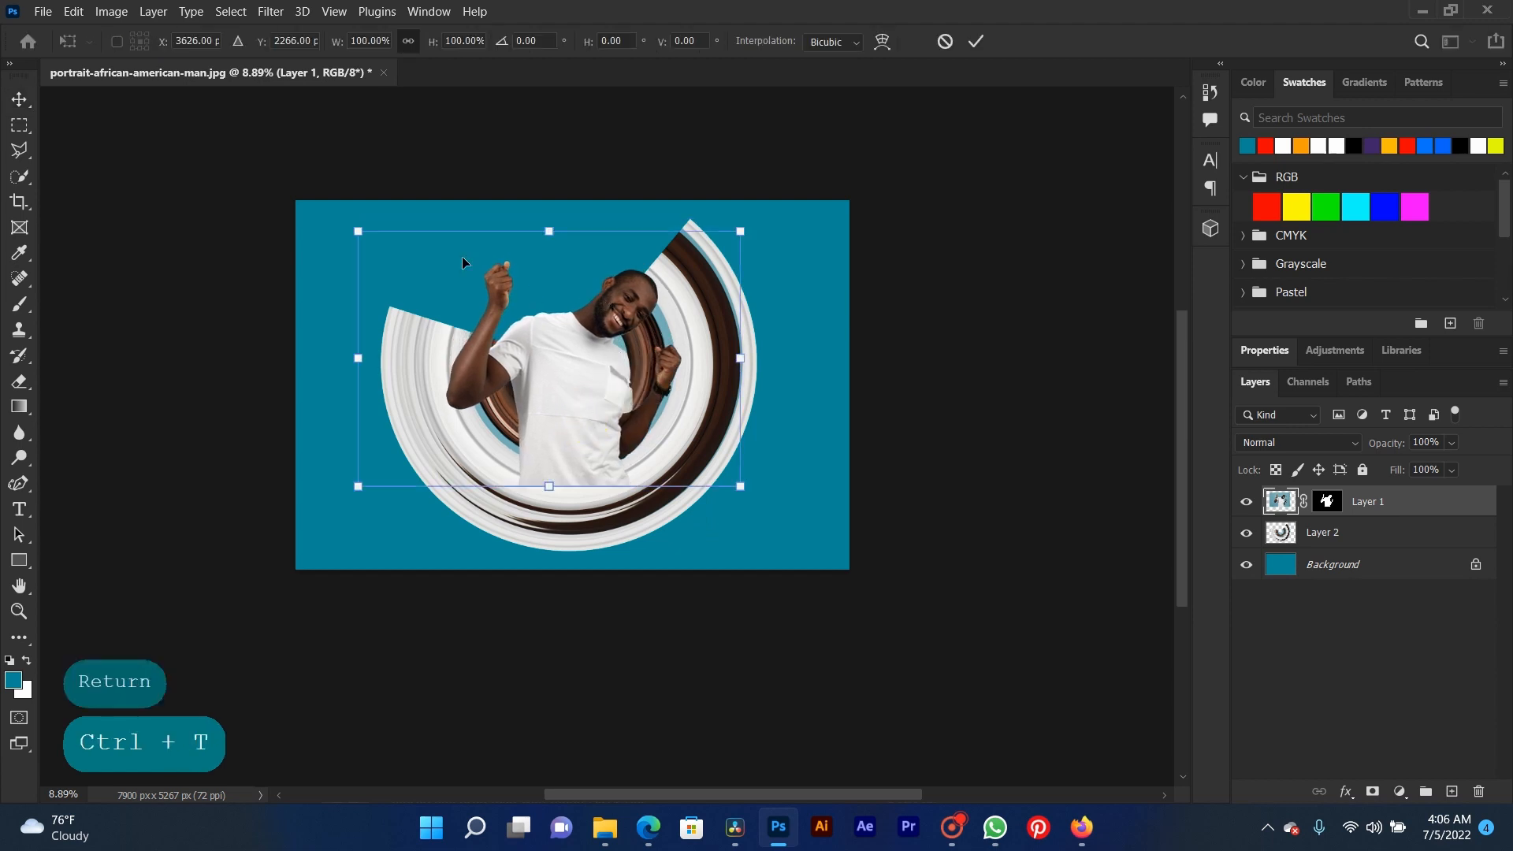
drag(358, 232, 318, 204)
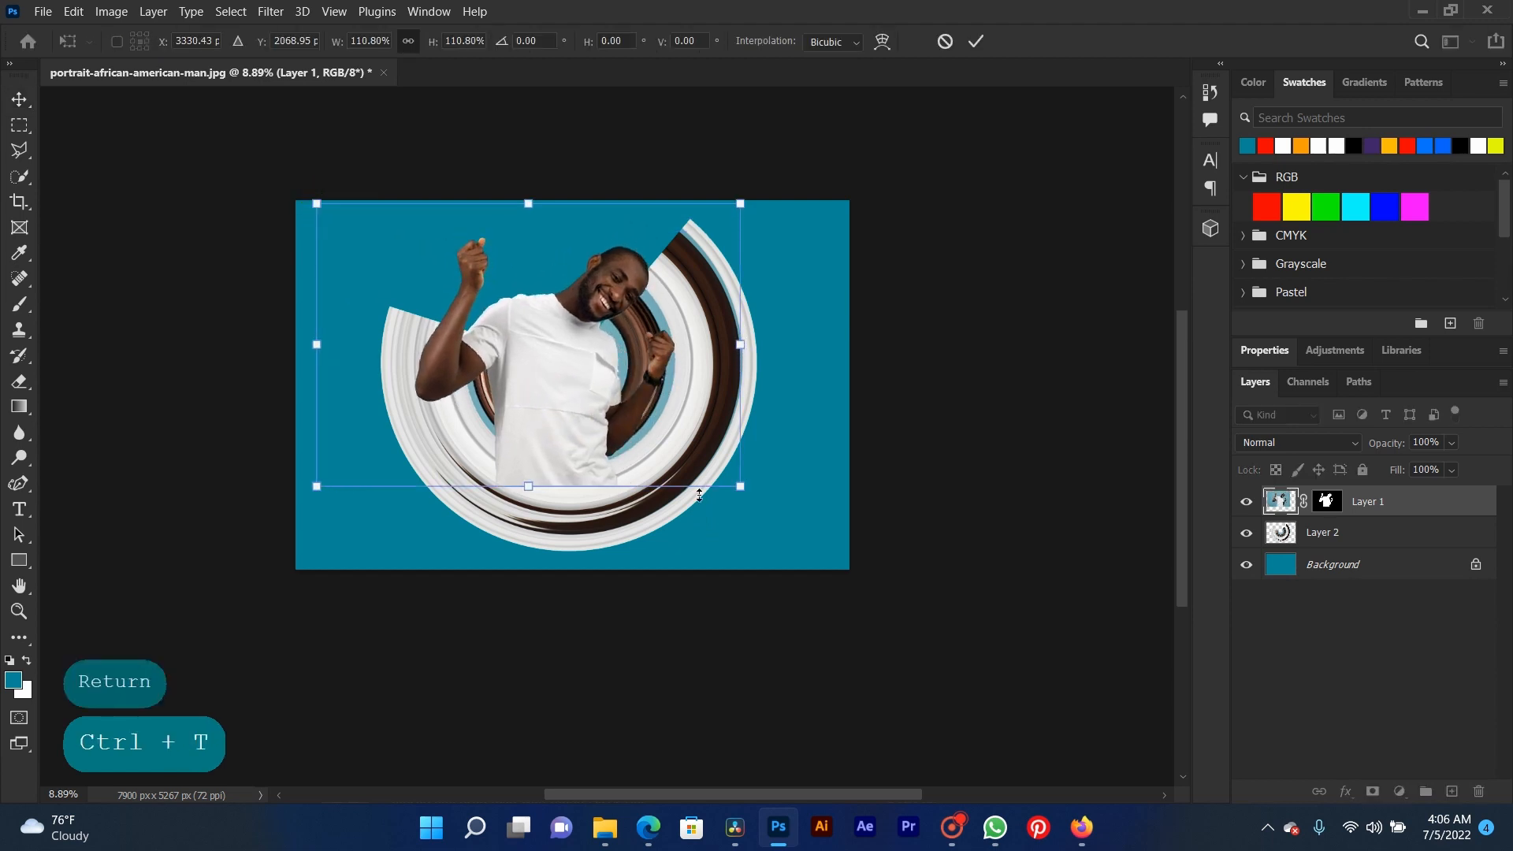
drag(732, 486, 763, 502)
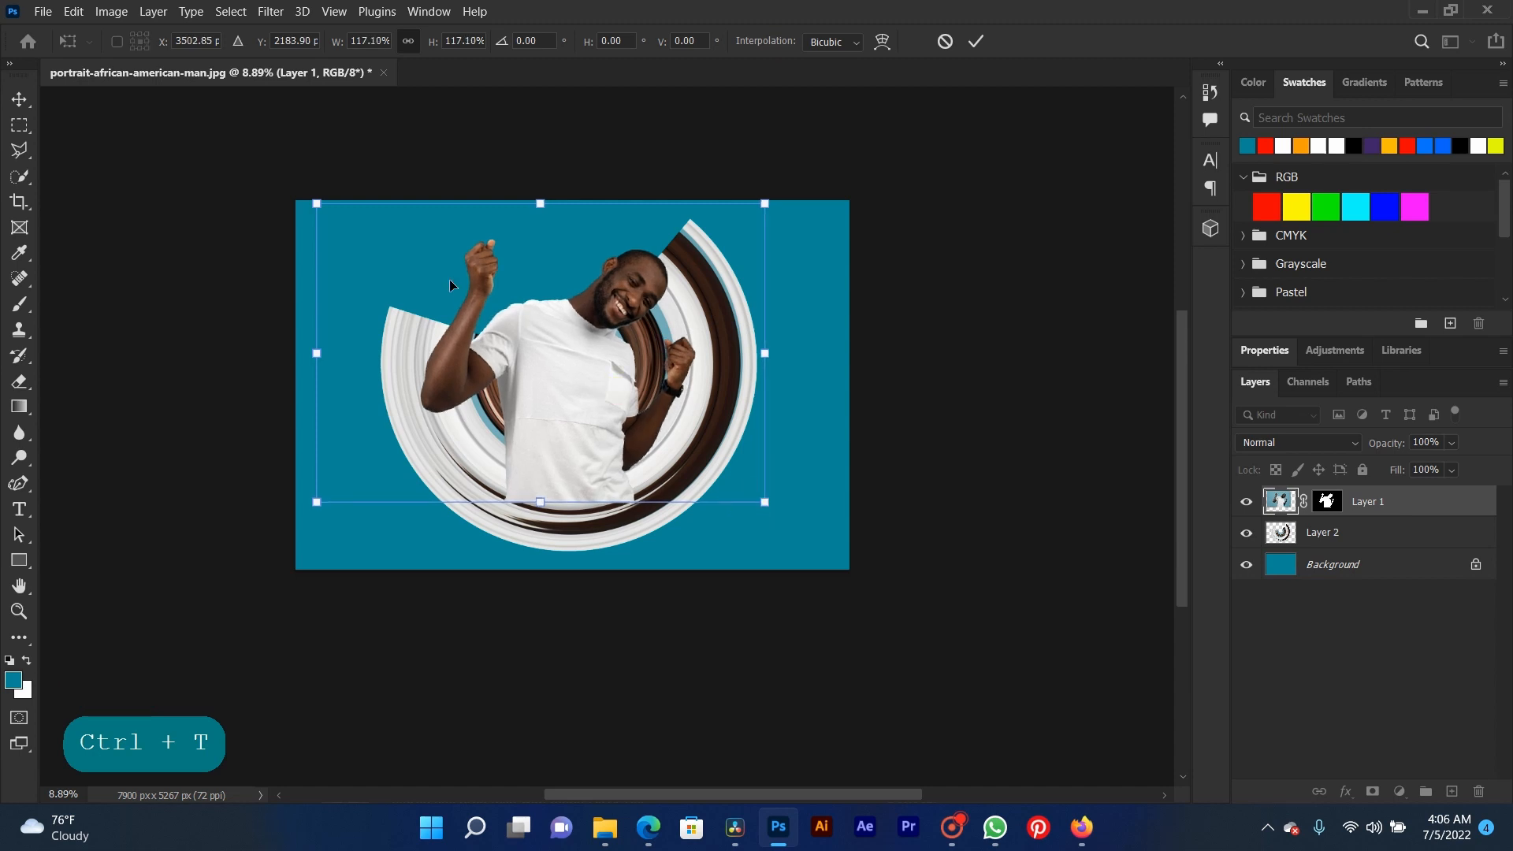
drag(316, 214, 307, 206)
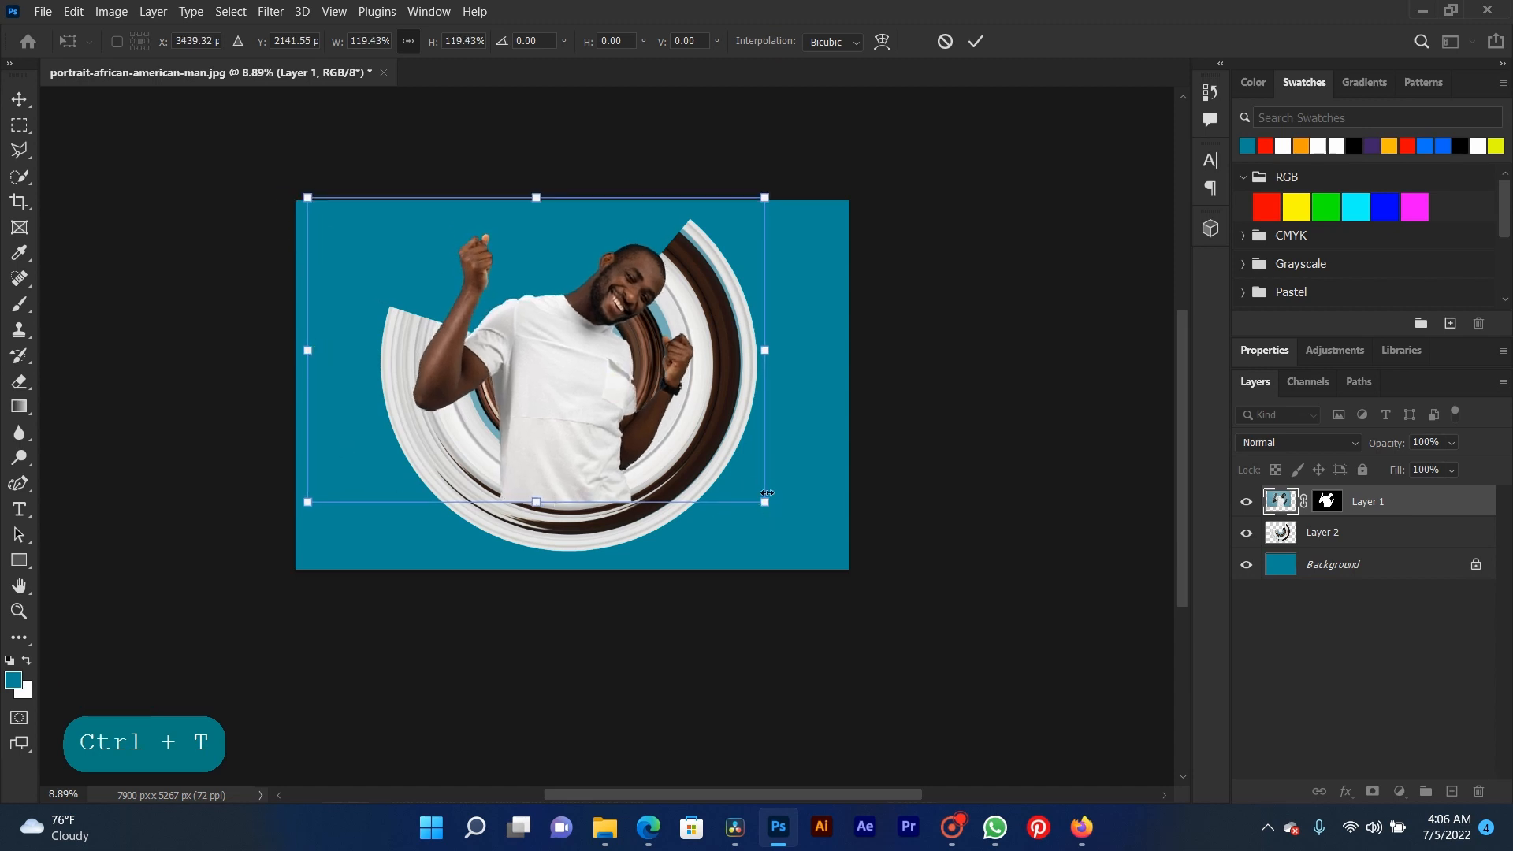
drag(758, 498, 759, 501)
key(Return)
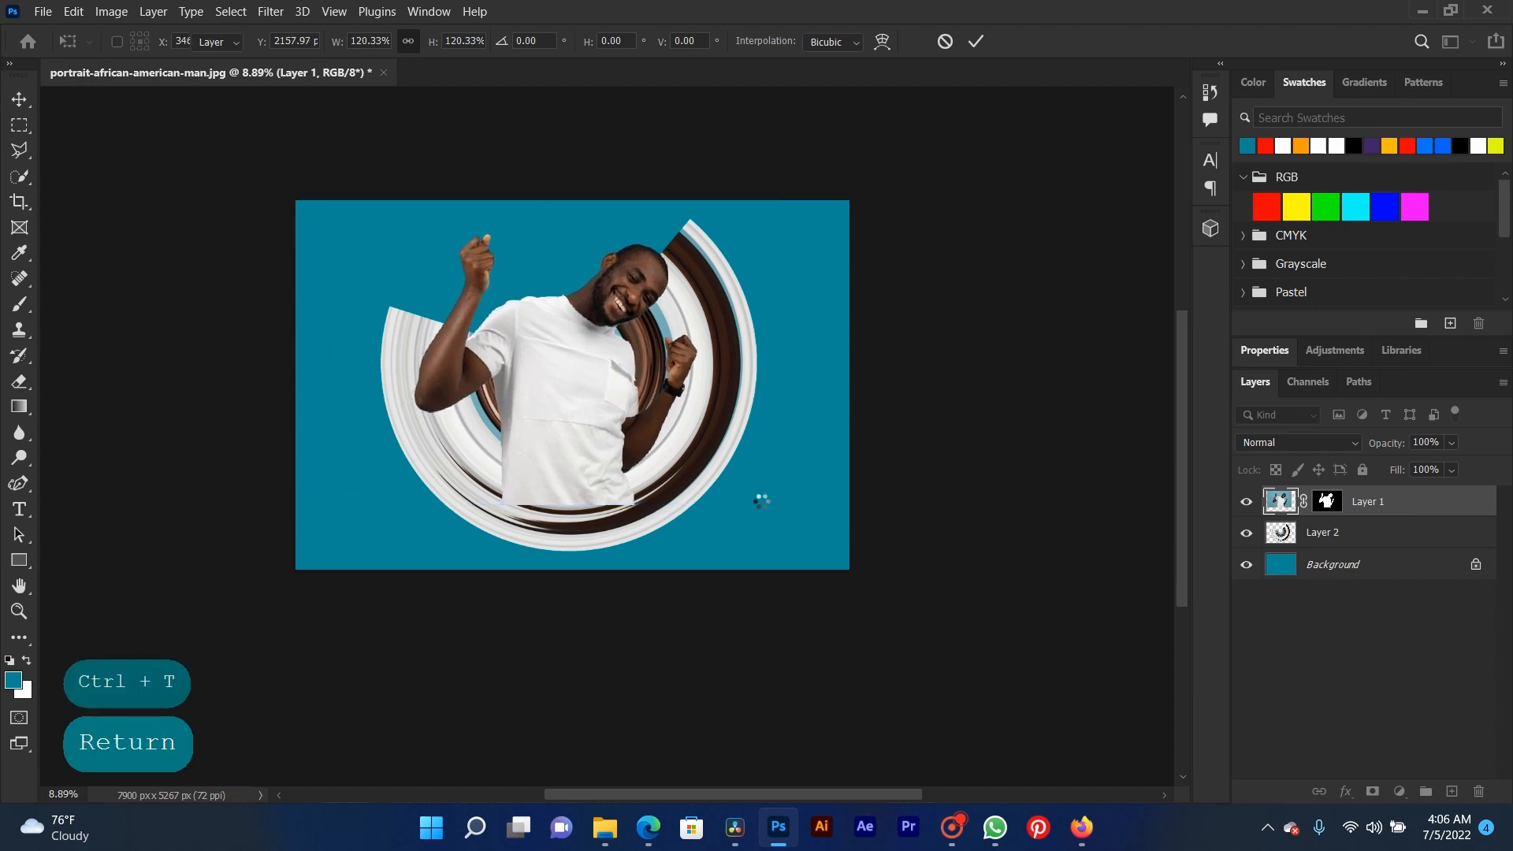
- Shift the man's cutout slightly, then enlarge it to about 102.48% with its shirt hem resting on the arc's lower band
drag(590, 441, 592, 444)
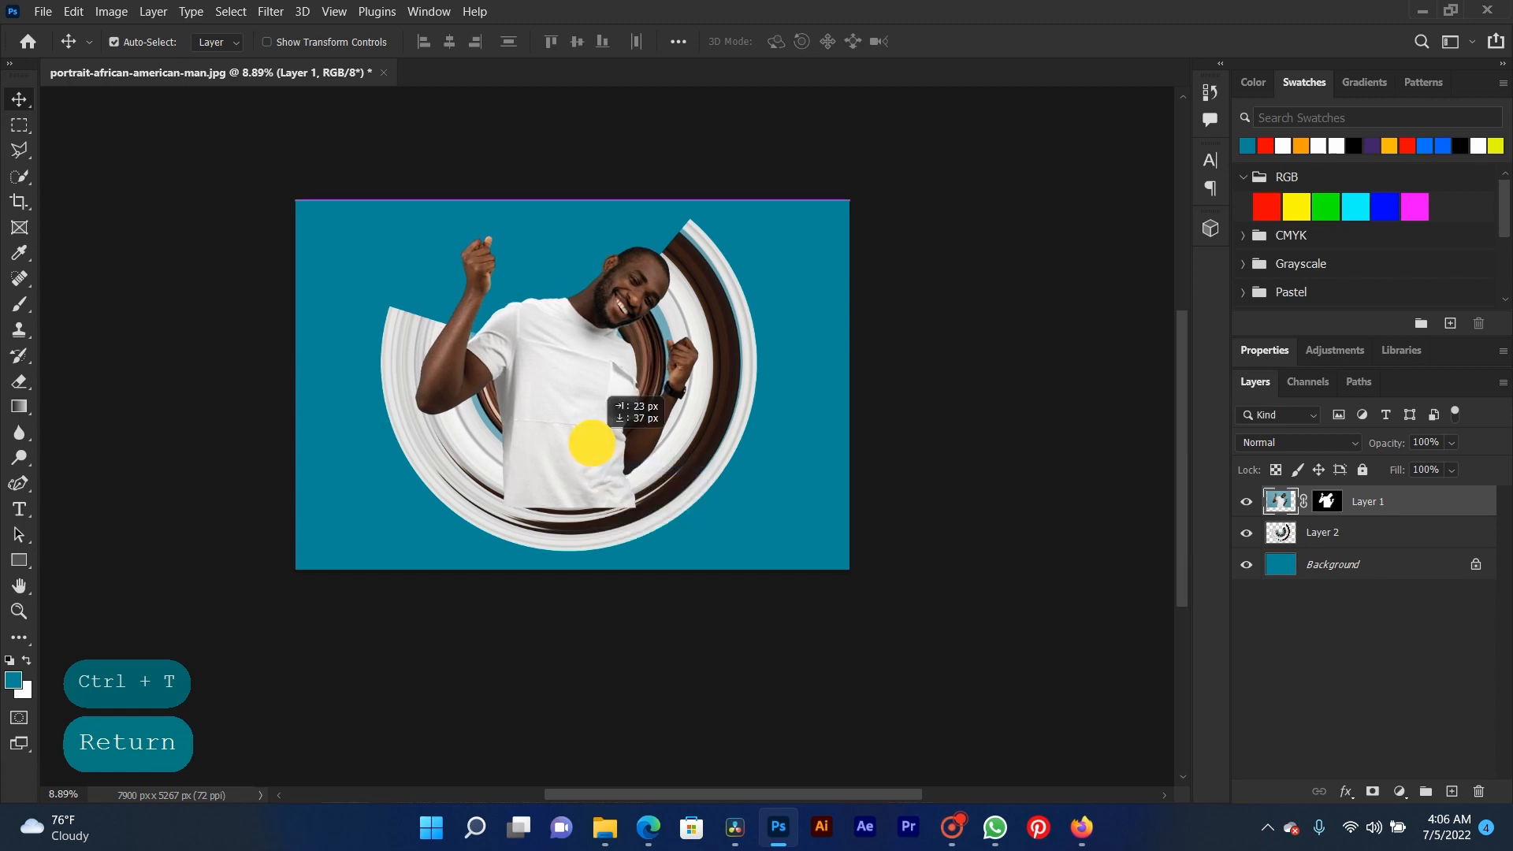
key(ctrl+t)
drag(771, 200, 789, 186)
mouse_move(310, 507)
mouse_down()
mouse_move(277, 530)
mouse_move(296, 529)
mouse_up()
mouse_move(790, 517)
mouse_down()
mouse_move(757, 486)
mouse_move(772, 493)
mouse_up()
key(Return)
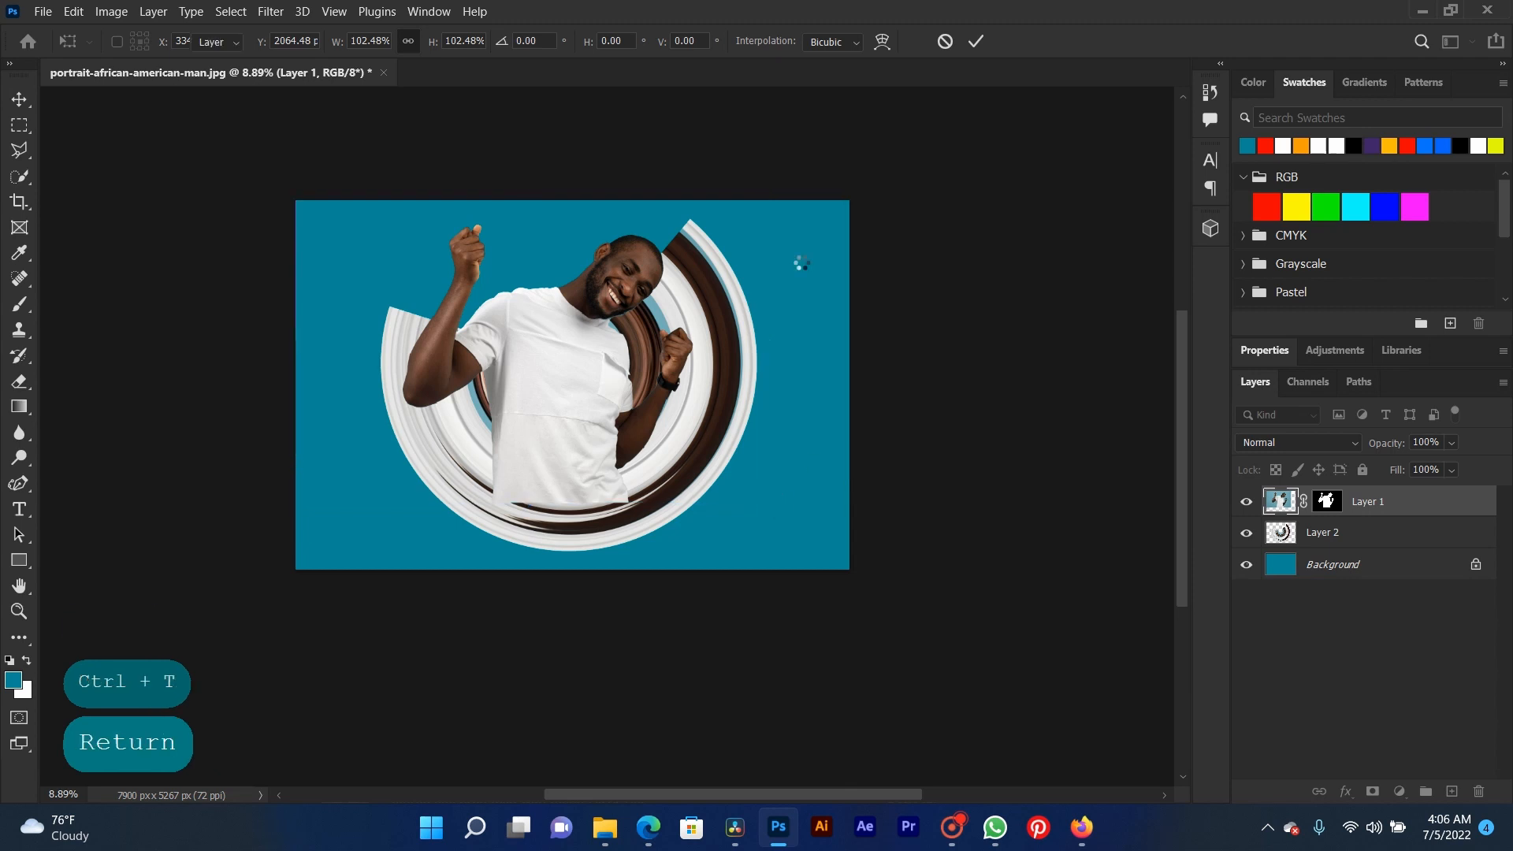
- Move the man's cutout and the curved strip together slightly right and scale both to about 94.69%
drag(788, 180, 486, 477)
drag(541, 405, 557, 410)
key(ctrl+t)
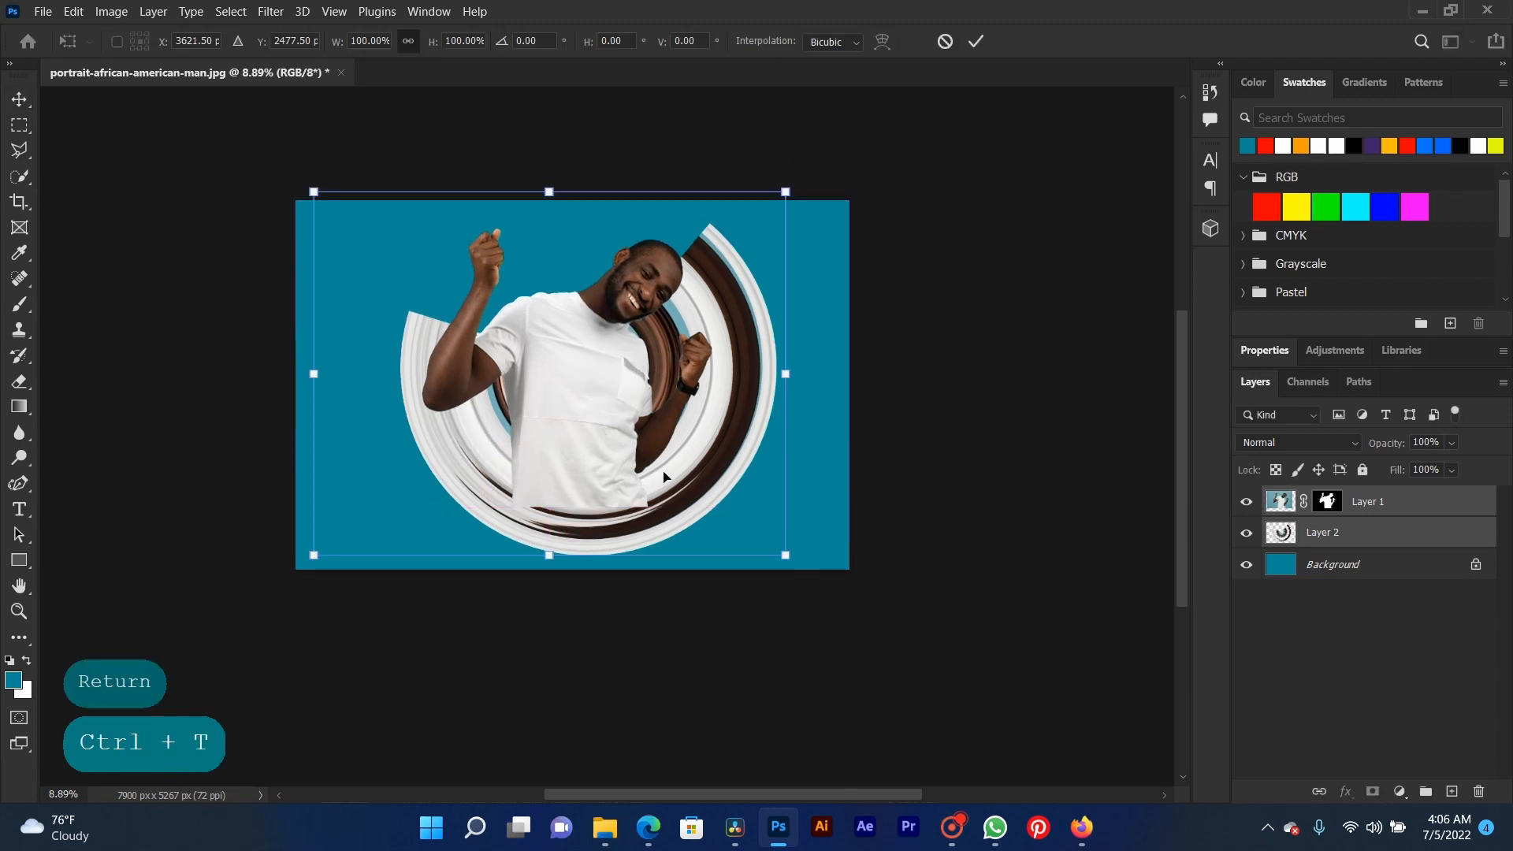
drag(785, 555, 762, 538)
key(Return)
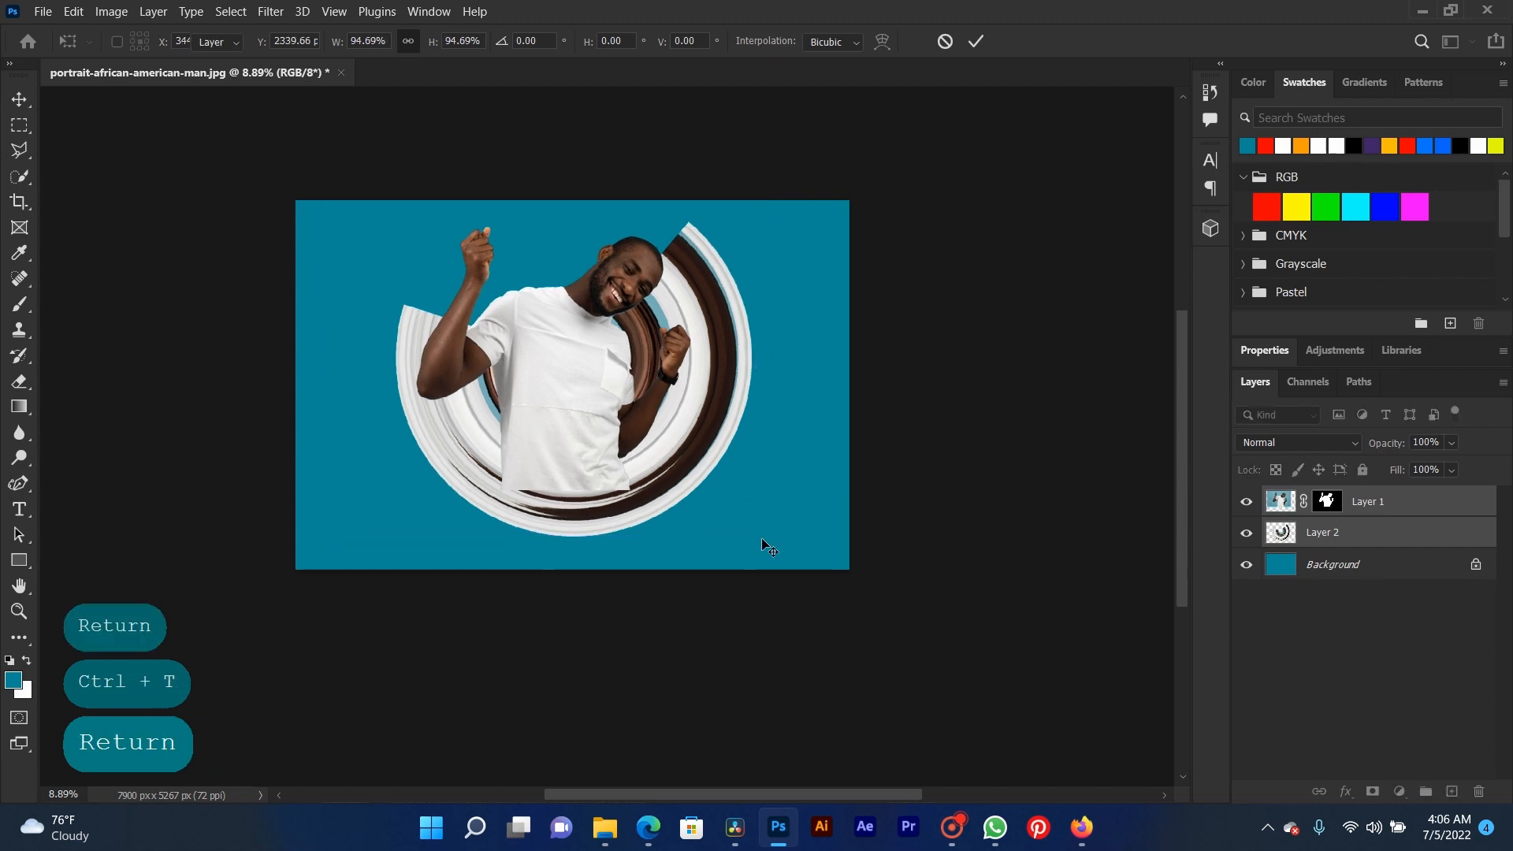
- Stretch the curved strip on Layer 2 to about 109.26% width and 106.68% height around the man
click(704, 429)
key(ctrl+t)
drag(761, 378, 770, 379)
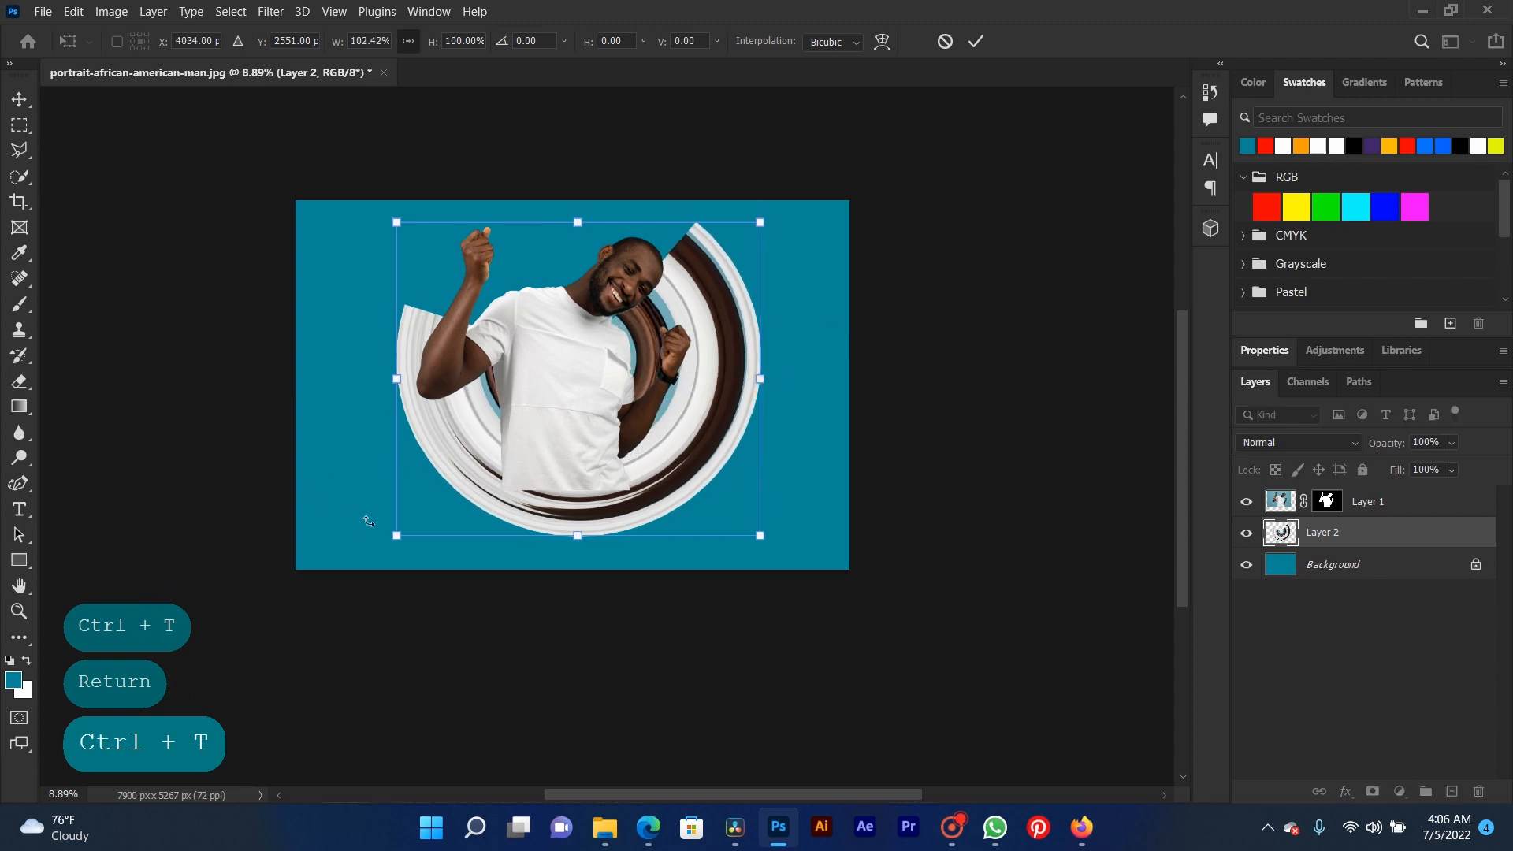
drag(395, 535, 388, 538)
key(ctrl+z)
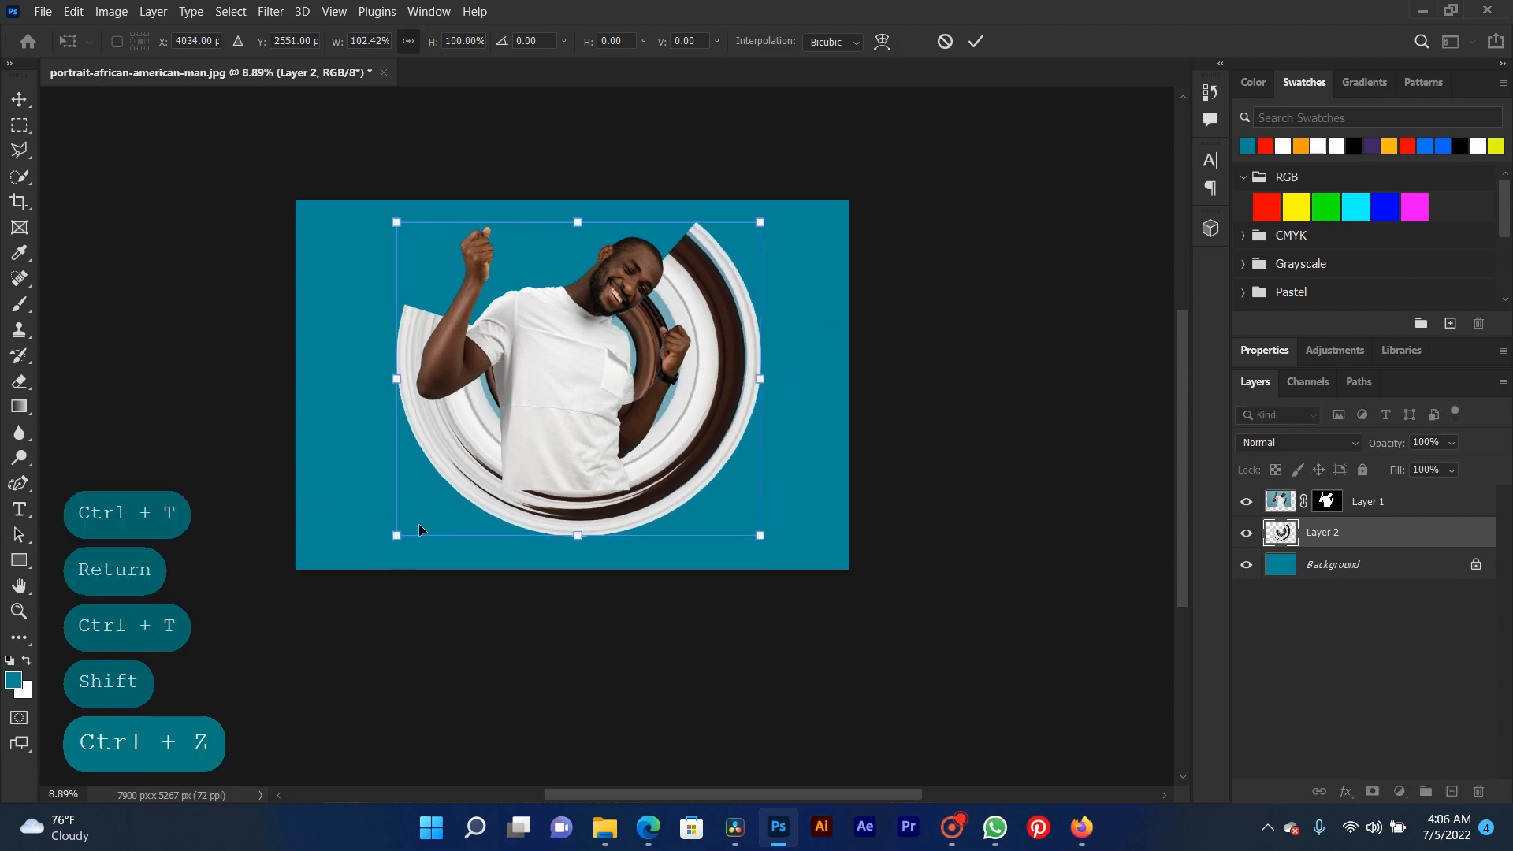
drag(391, 217, 373, 202)
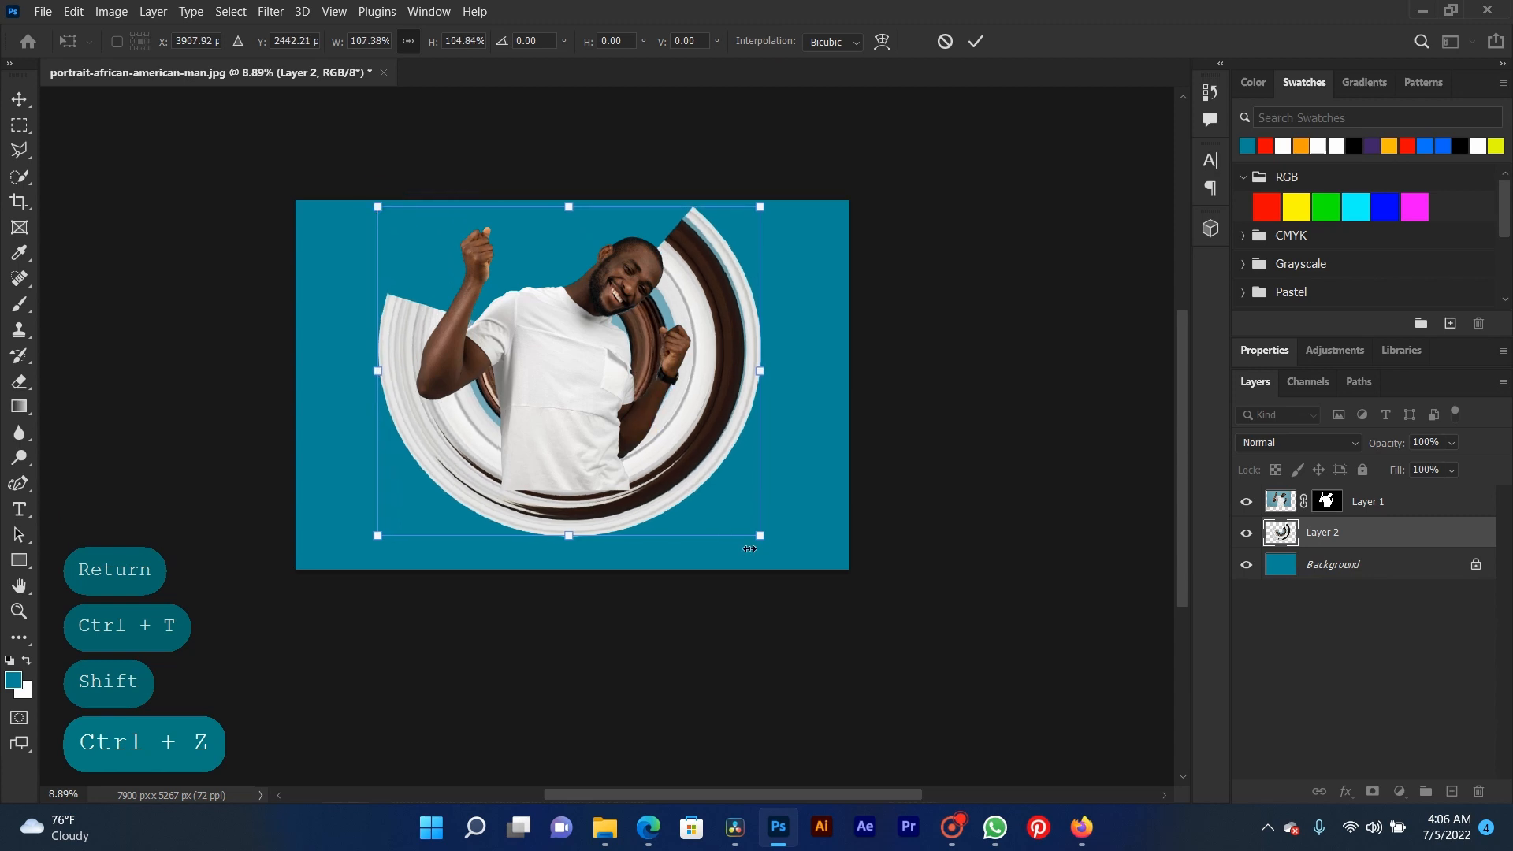
drag(761, 538, 771, 539)
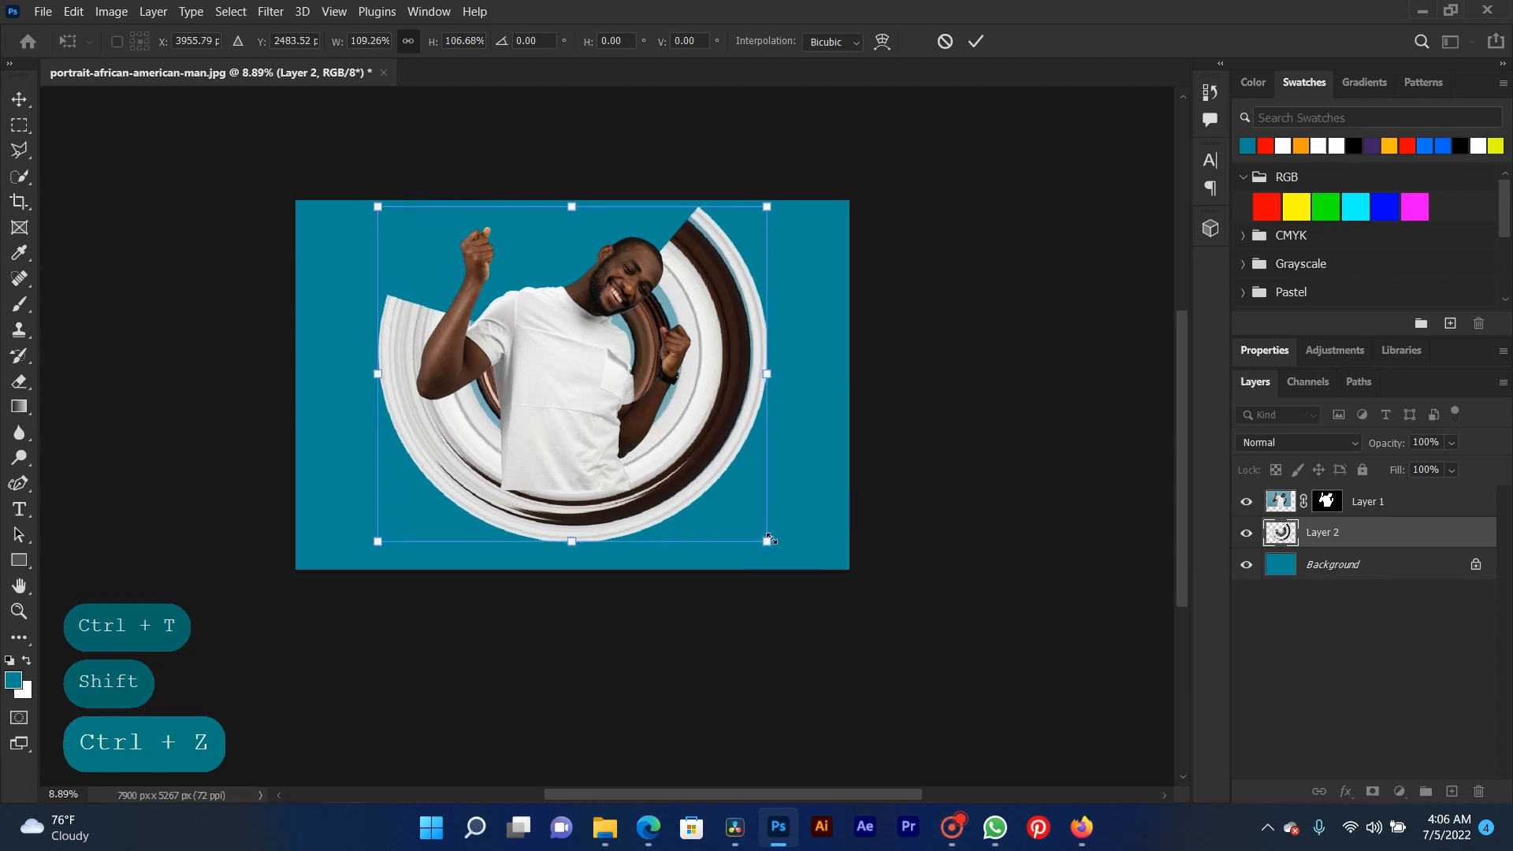
key(Return)
- Select the man's cutout and the curved strip together and nudge them slightly down to centre them vertically on the canvas
drag(742, 157, 576, 373)
key(Down)
key(Down)
key(Down)
key(Down)
key(Down)
key(Down)
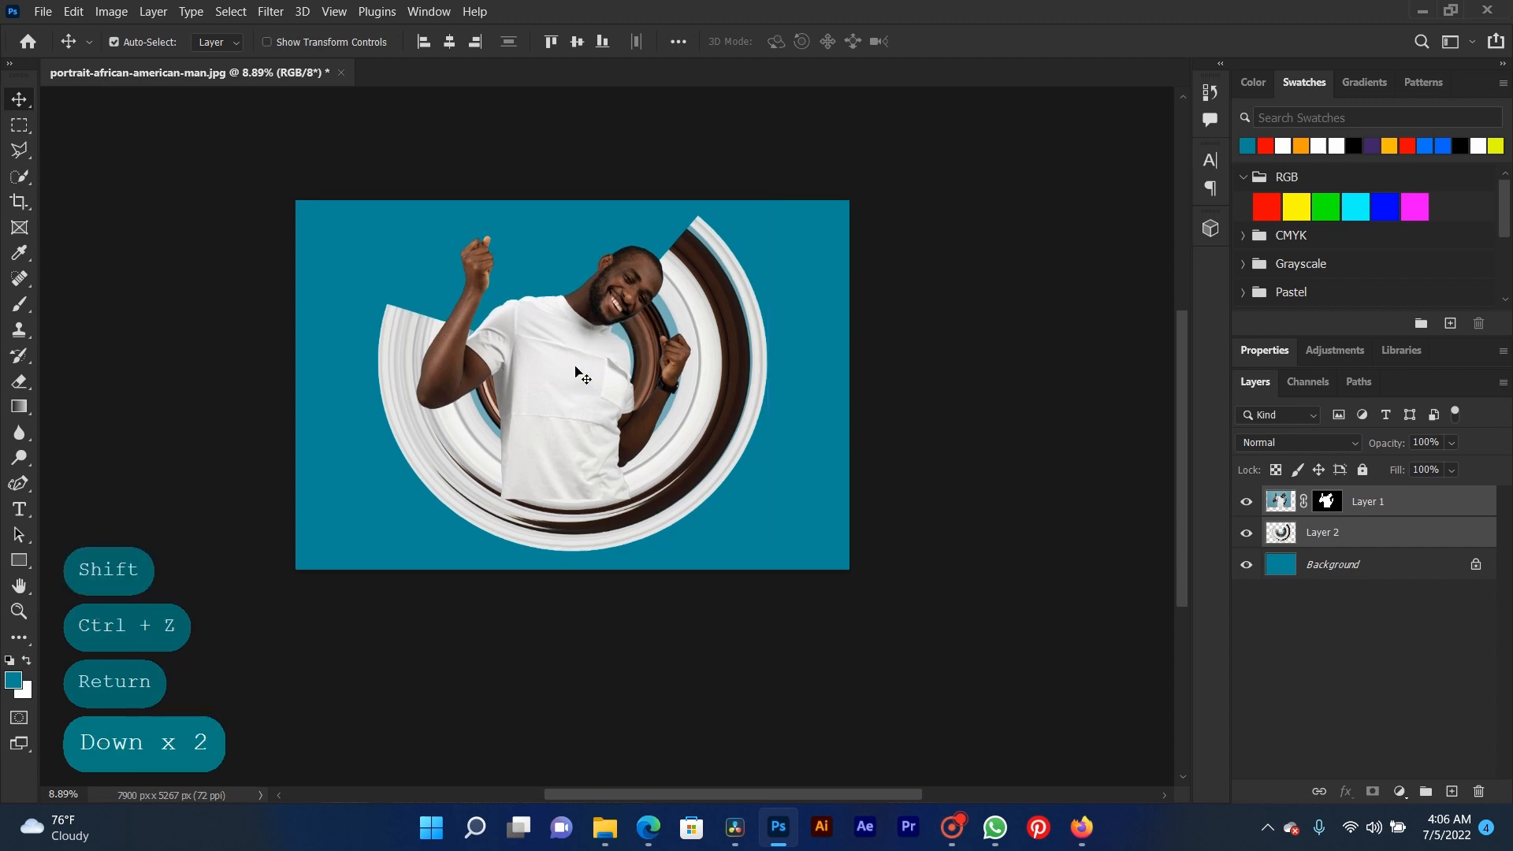
key(Down)
key(Down)
key(Down)
scroll(583, 378, down, 2)
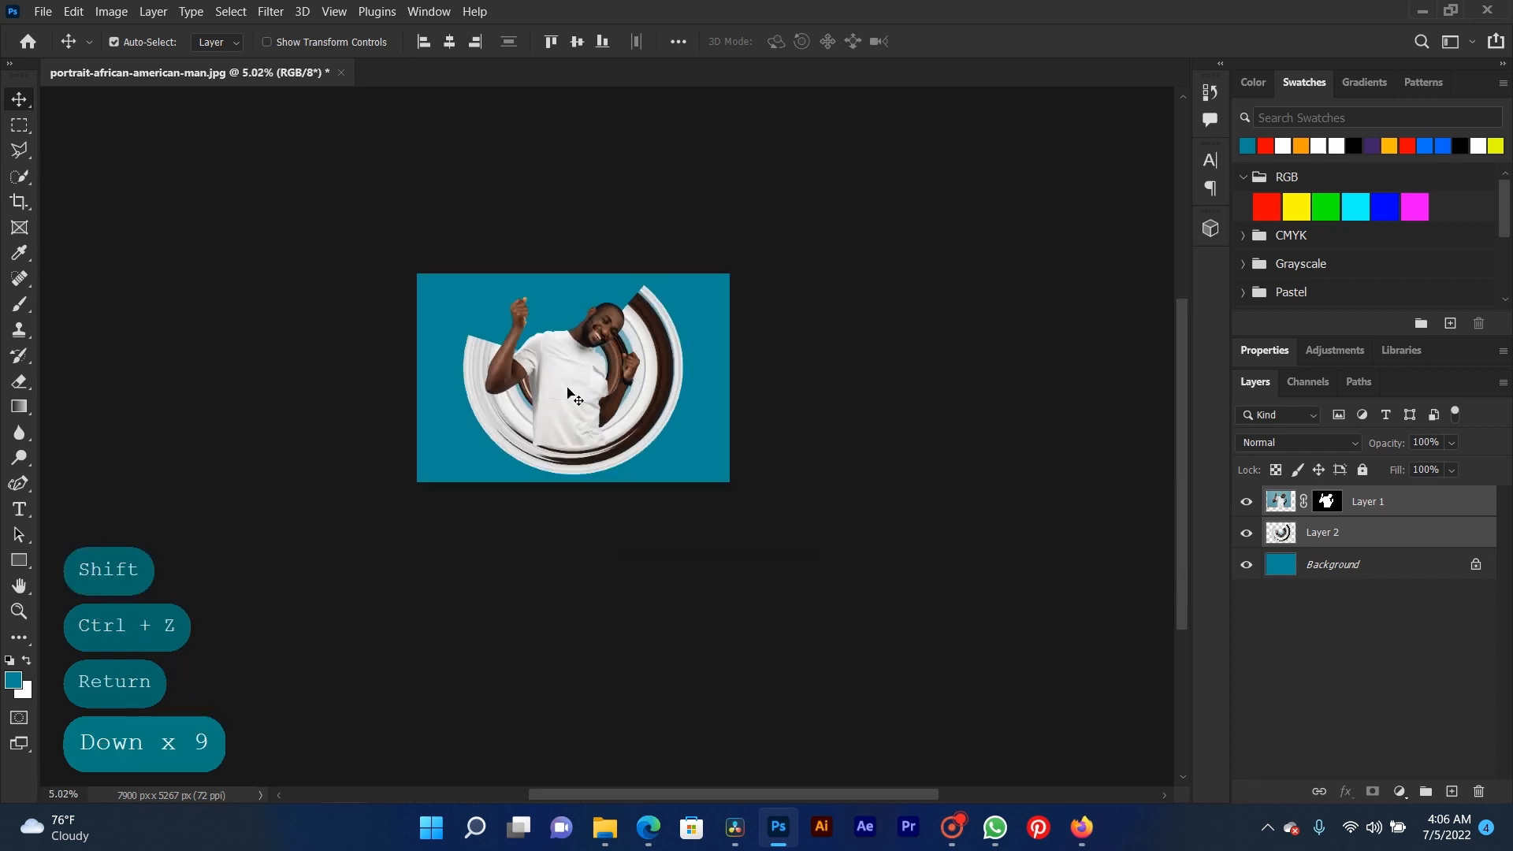
scroll(536, 427, up, 3)
scroll(527, 425, up, 2)
key(space)
drag(598, 337, 564, 458)
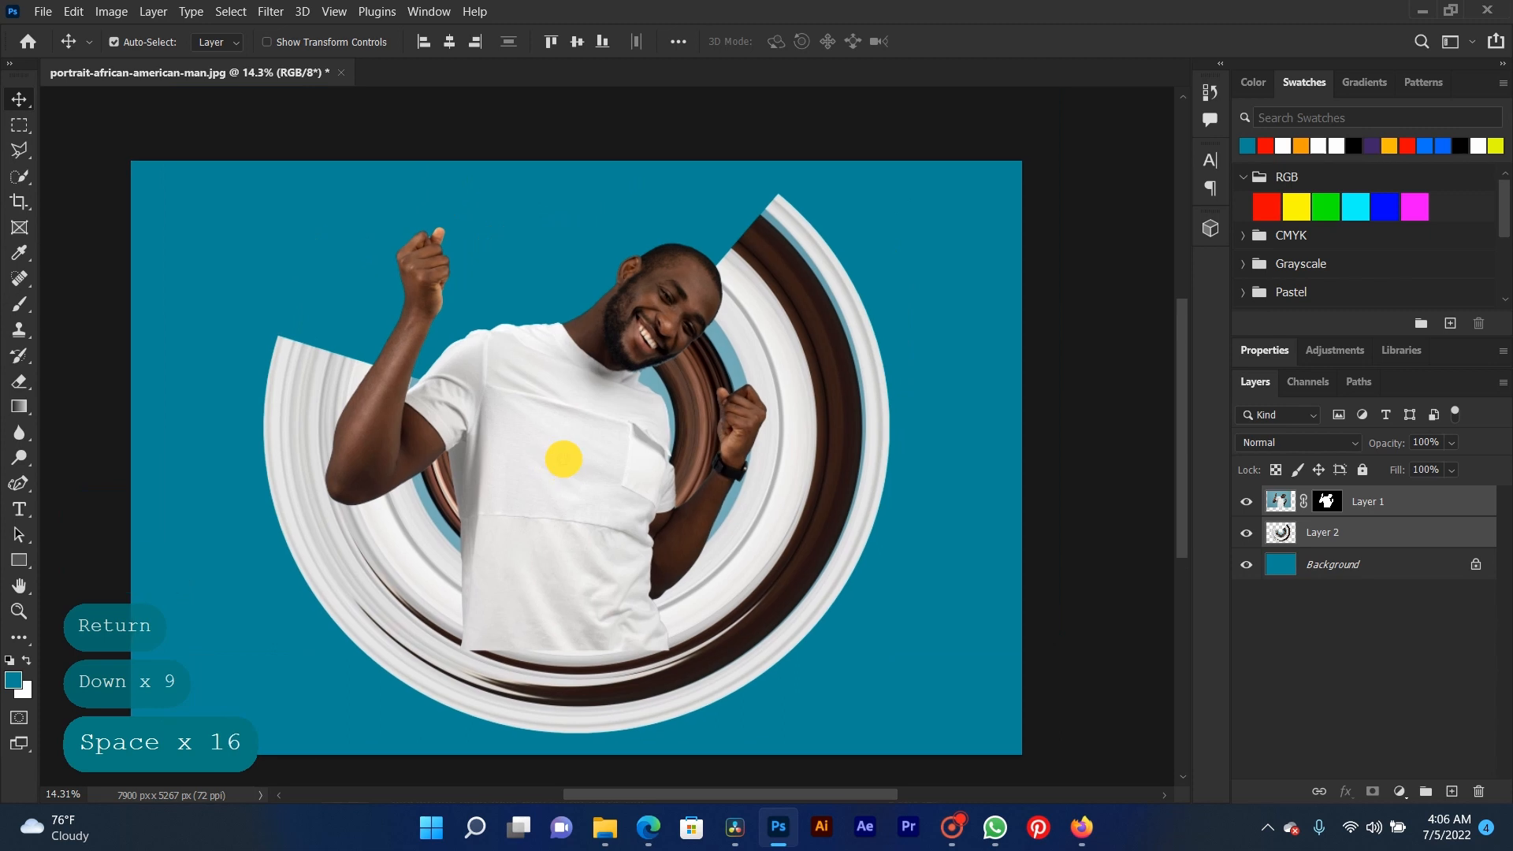
click(962, 832)
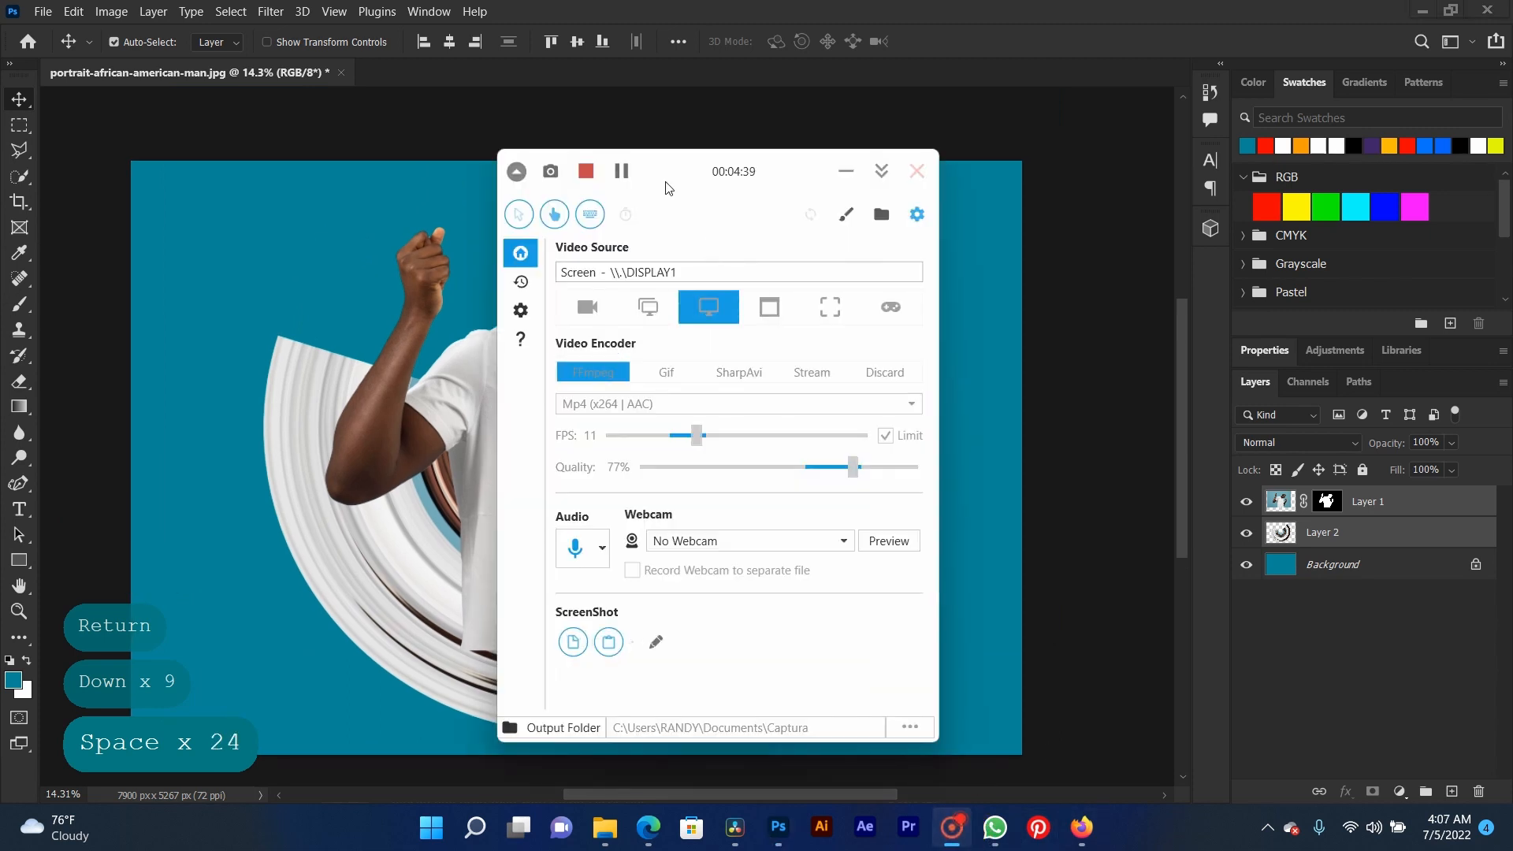